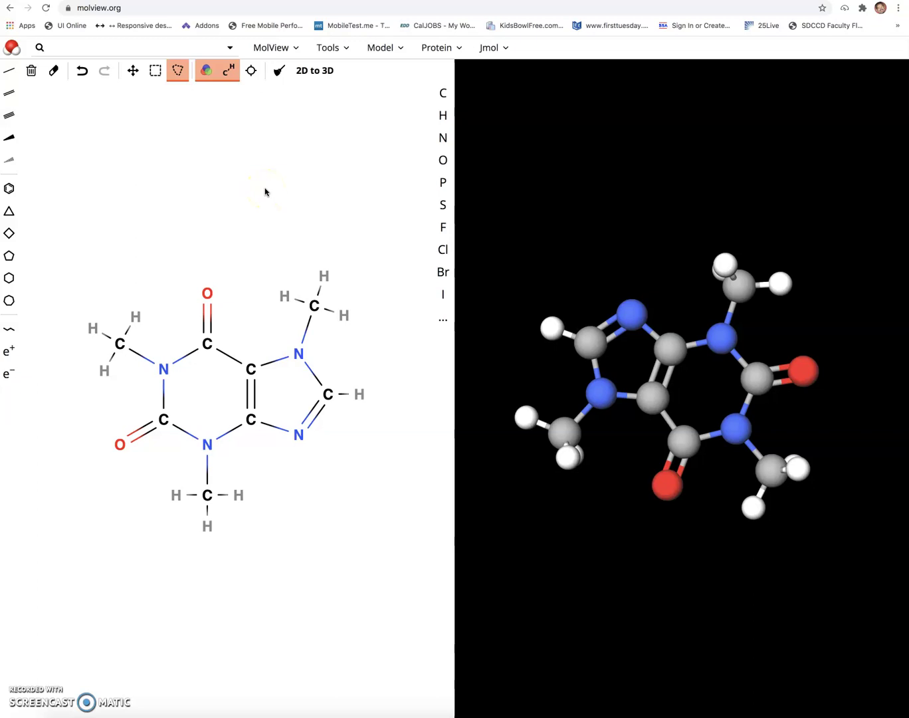
- Regenerate the 3D caffeine model from the sketch and try the 3D-only and 2D-only layouts
{"action": "left_click", "coordinate": [308, 71]}
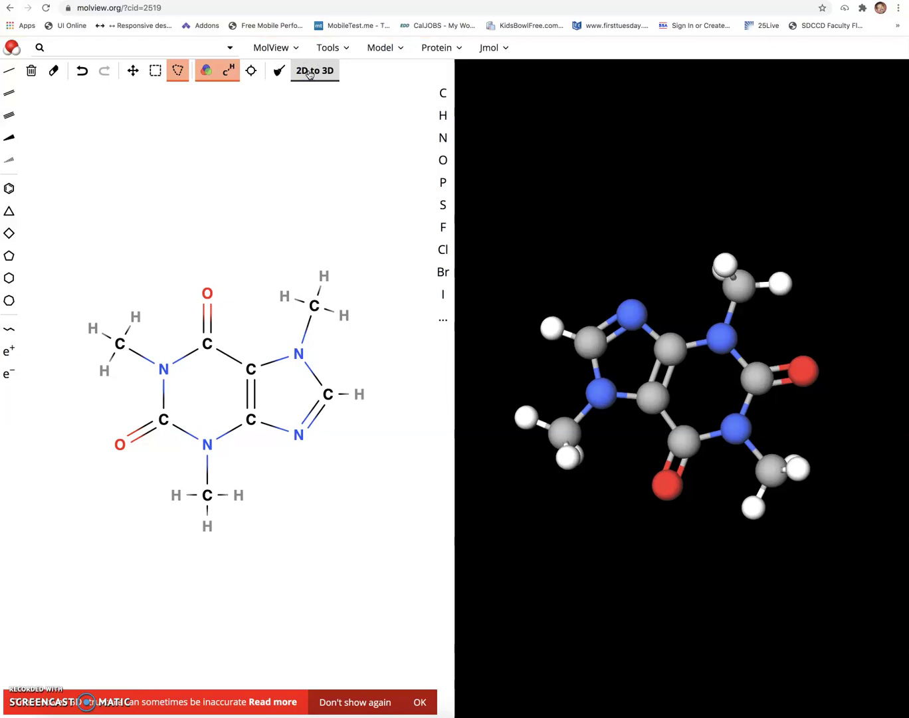
{"action": "left_click", "coordinate": [286, 45]}
{"action": "left_click", "coordinate": [279, 93]}
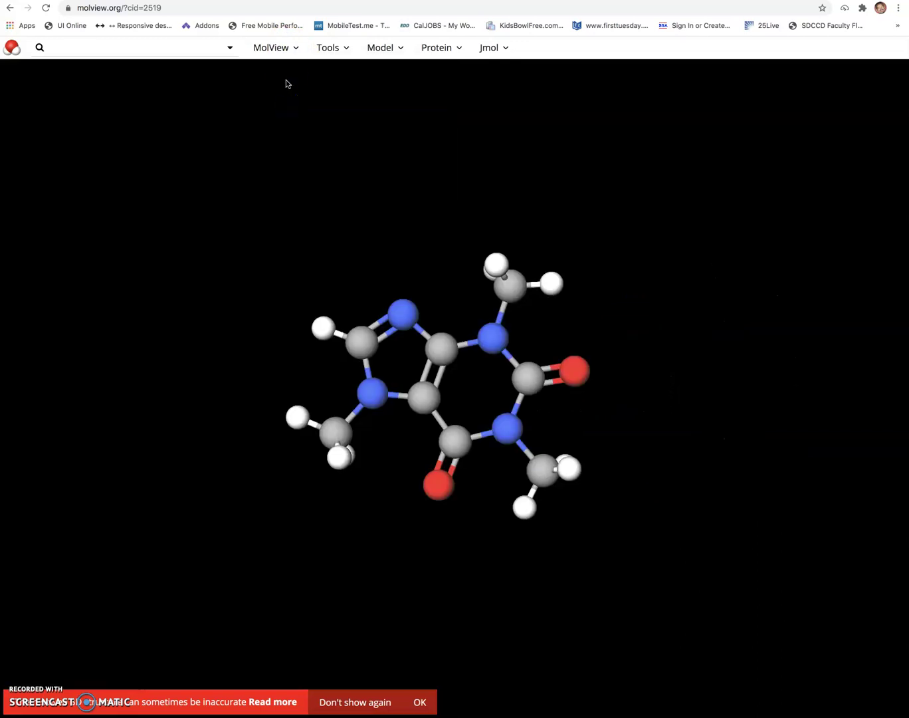
{"action": "left_click", "coordinate": [284, 48]}
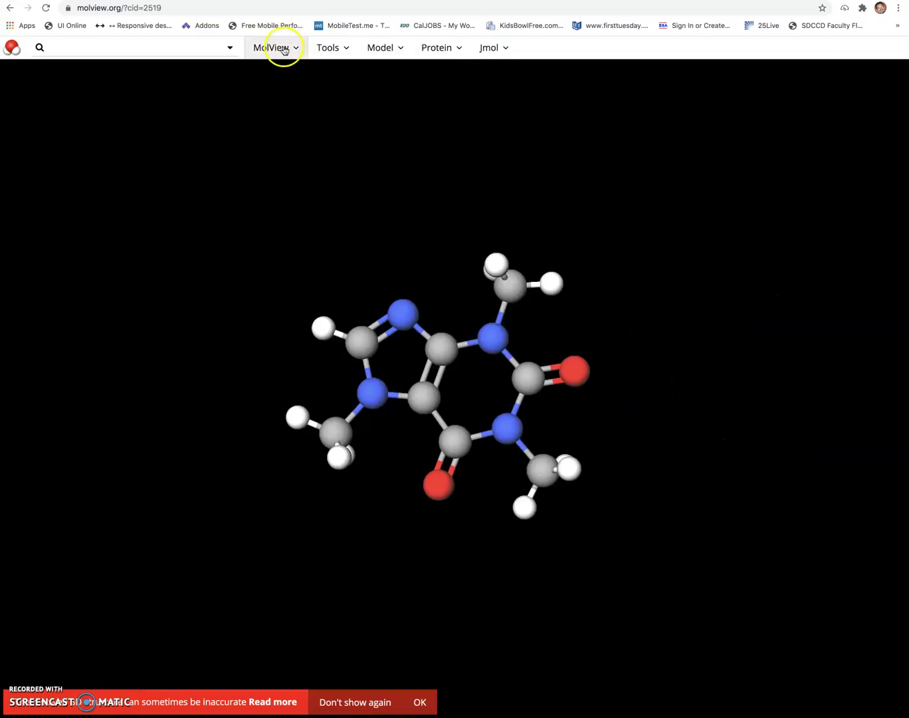
{"action": "left_click", "coordinate": [173, 46]}
{"action": "left_click", "coordinate": [278, 50]}
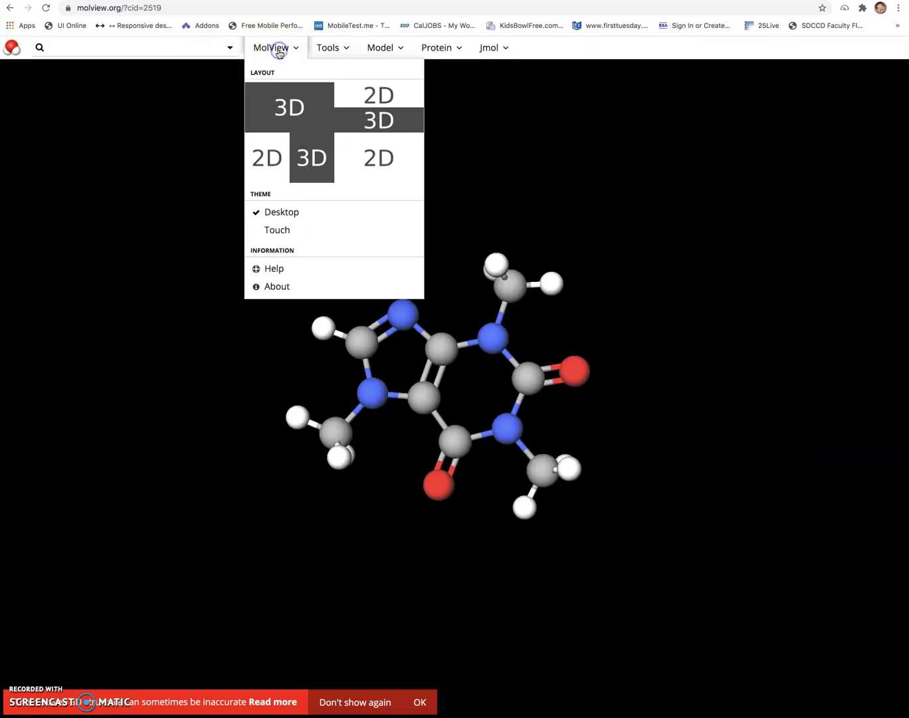
{"action": "left_click", "coordinate": [377, 153]}
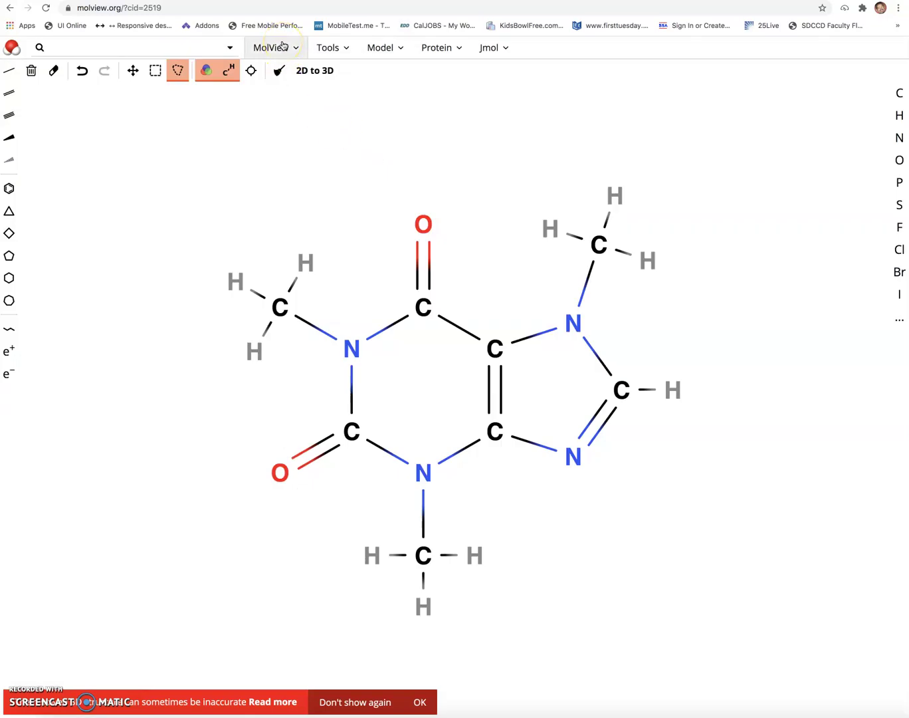
- Put the 2D editor beside the 3D view, turn the model, and dismiss the inaccuracy notice
{"action": "left_click", "coordinate": [283, 46]}
{"action": "left_click", "coordinate": [369, 95]}
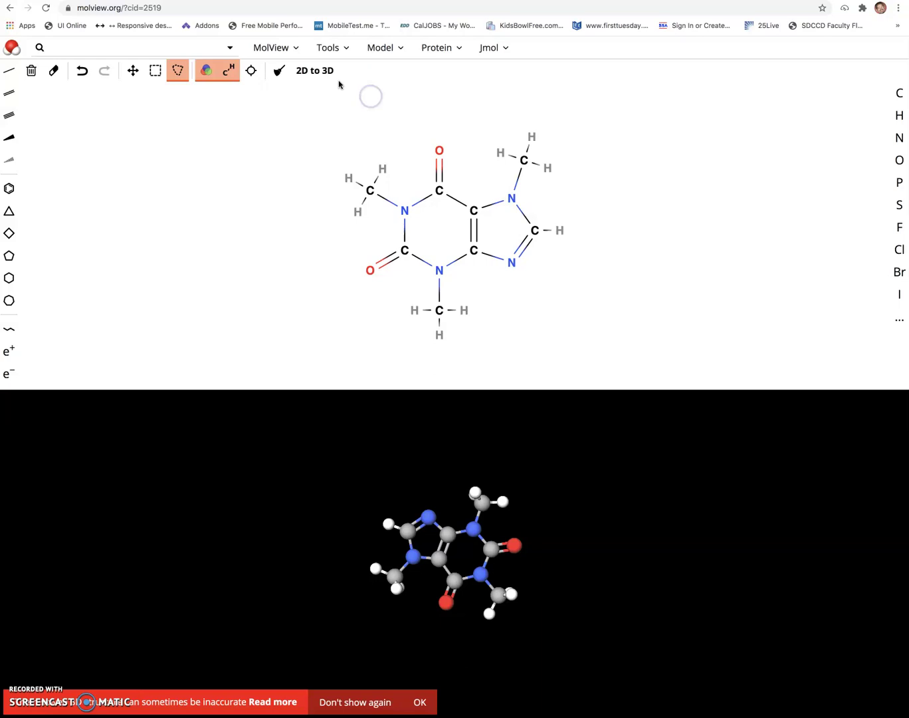
{"action": "left_click", "coordinate": [284, 47]}
{"action": "left_click", "coordinate": [277, 156]}
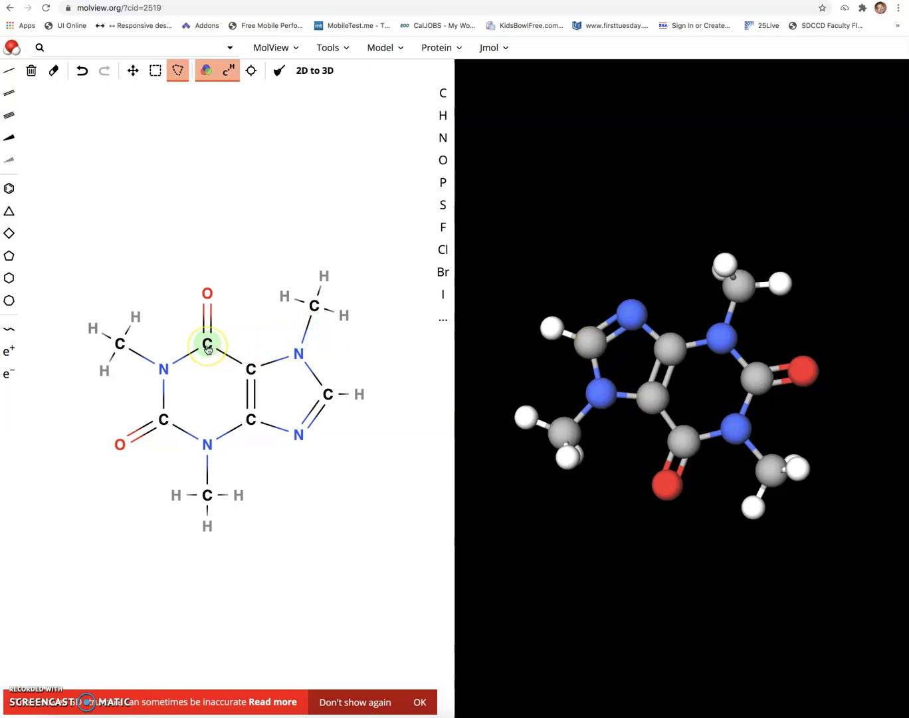
{"action": "left_click_drag", "start_coordinate": [689, 407], "coordinate": [671, 425]}
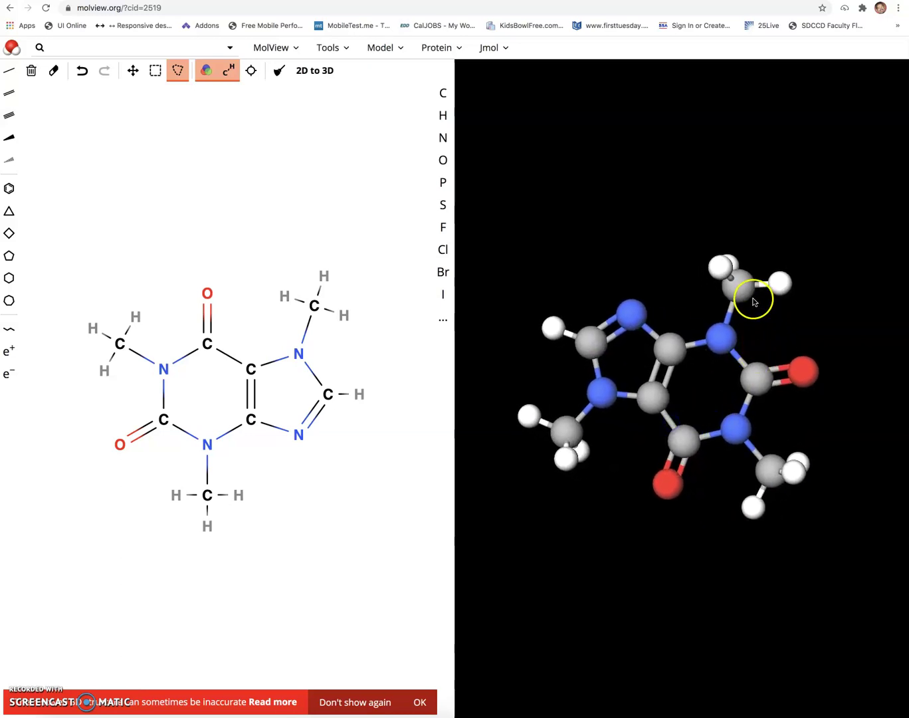
{"action": "left_click", "coordinate": [419, 702]}
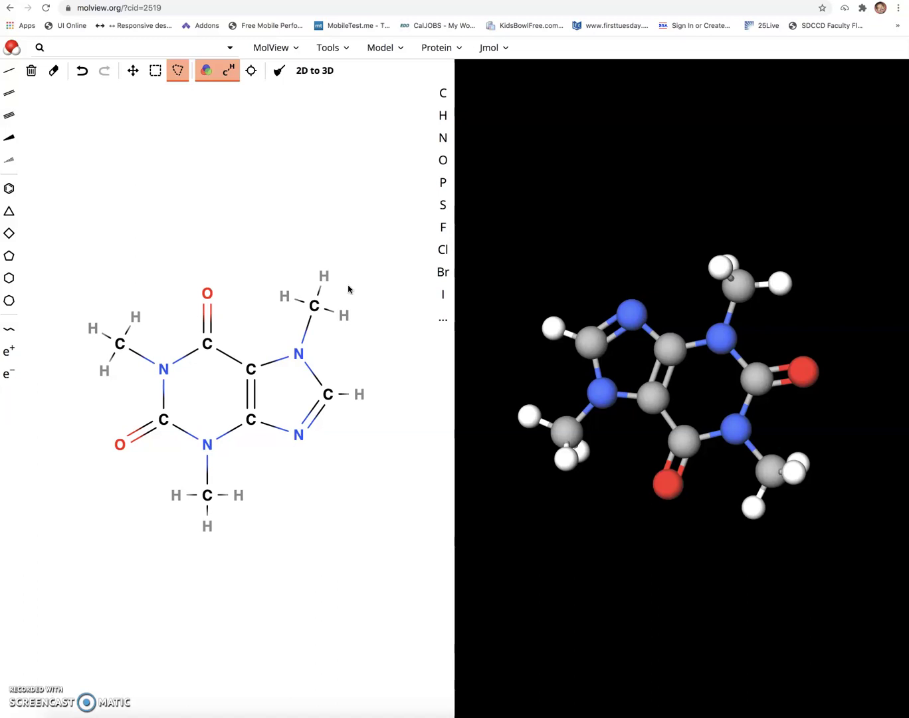
- Lasso-select the whole caffeine structure and delete it
{"action": "left_click", "coordinate": [179, 70]}
{"action": "mouse_move", "coordinate": [284, 198]}
{"action": "left_mouse_down"}
{"action": "mouse_move", "coordinate": [101, 267]}
{"action": "mouse_move", "coordinate": [72, 323]}
{"action": "mouse_move", "coordinate": [101, 498]}
{"action": "mouse_move", "coordinate": [258, 567]}
{"action": "mouse_move", "coordinate": [397, 487]}
{"action": "mouse_move", "coordinate": [357, 281]}
{"action": "left_mouse_up"}
{"action": "key", "text": "Delete"}
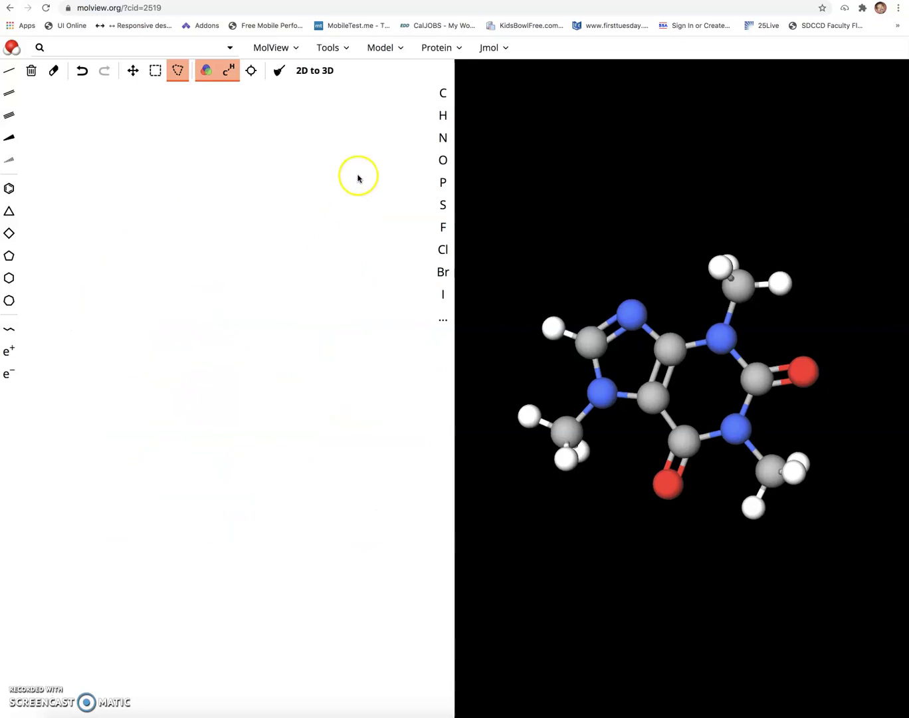
- With carbon chosen, draw chains of one, two, three and four carbons down the canvas
{"action": "left_click", "coordinate": [443, 95]}
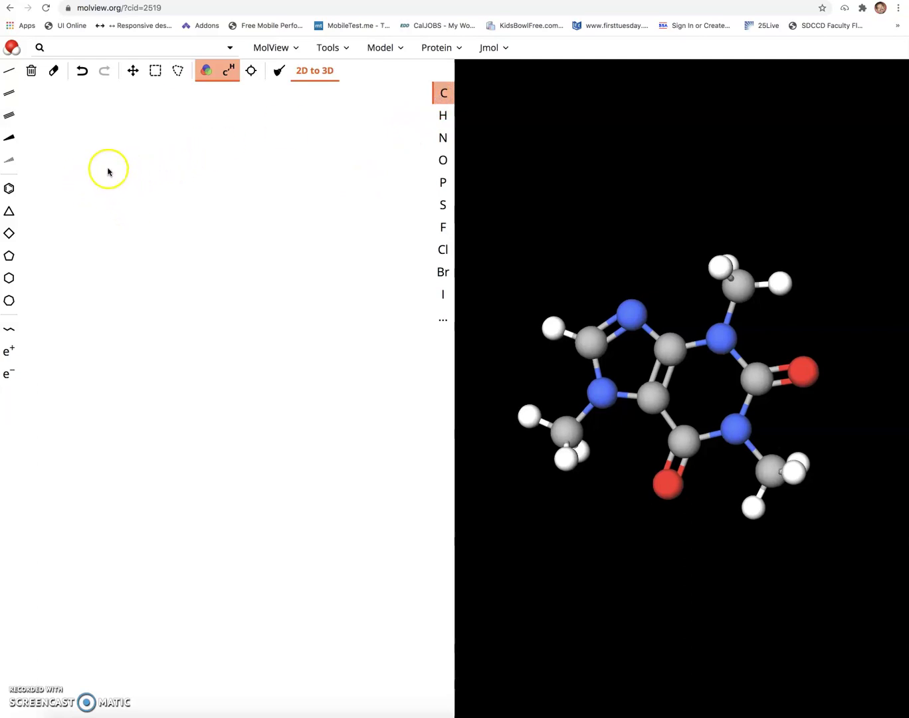
{"action": "left_click", "coordinate": [108, 169]}
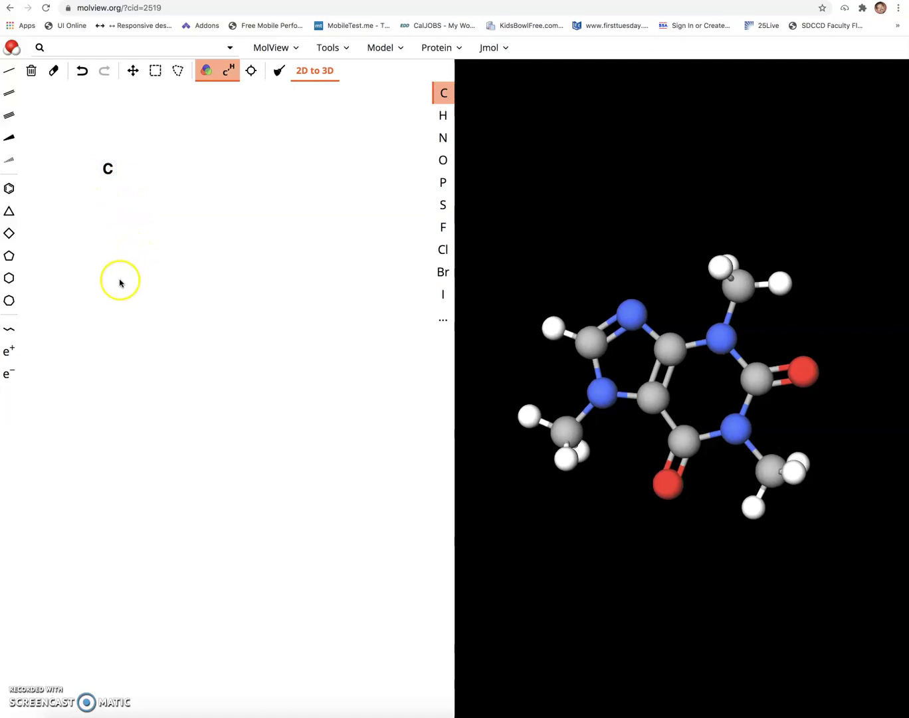
{"action": "left_click", "coordinate": [100, 305]}
{"action": "left_click_drag", "start_coordinate": [130, 311], "coordinate": [132, 312]}
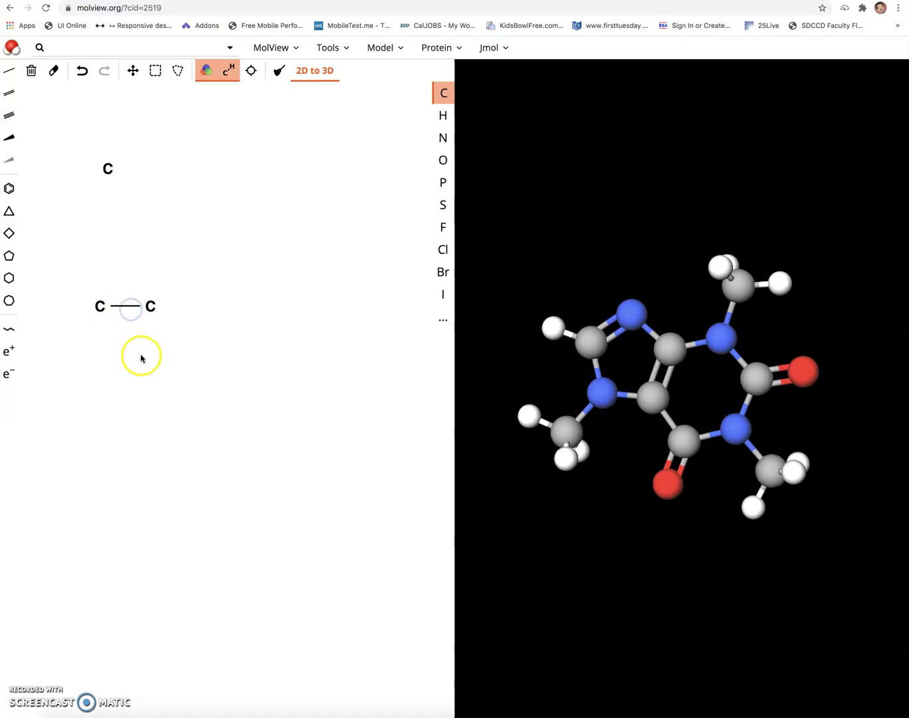
{"action": "left_click", "coordinate": [85, 448]}
{"action": "left_click_drag", "start_coordinate": [87, 450], "coordinate": [185, 449]}
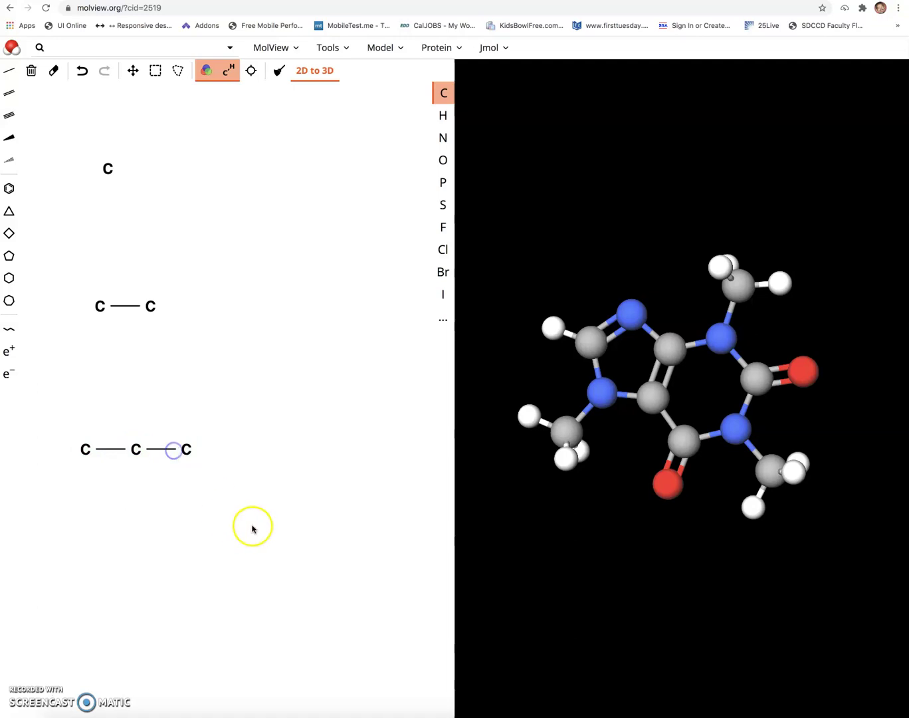
{"action": "left_click", "coordinate": [71, 590]}
{"action": "left_click_drag", "start_coordinate": [72, 592], "coordinate": [121, 593]}
{"action": "left_click", "coordinate": [122, 592]}
{"action": "left_click_drag", "start_coordinate": [178, 596], "coordinate": [207, 593]}
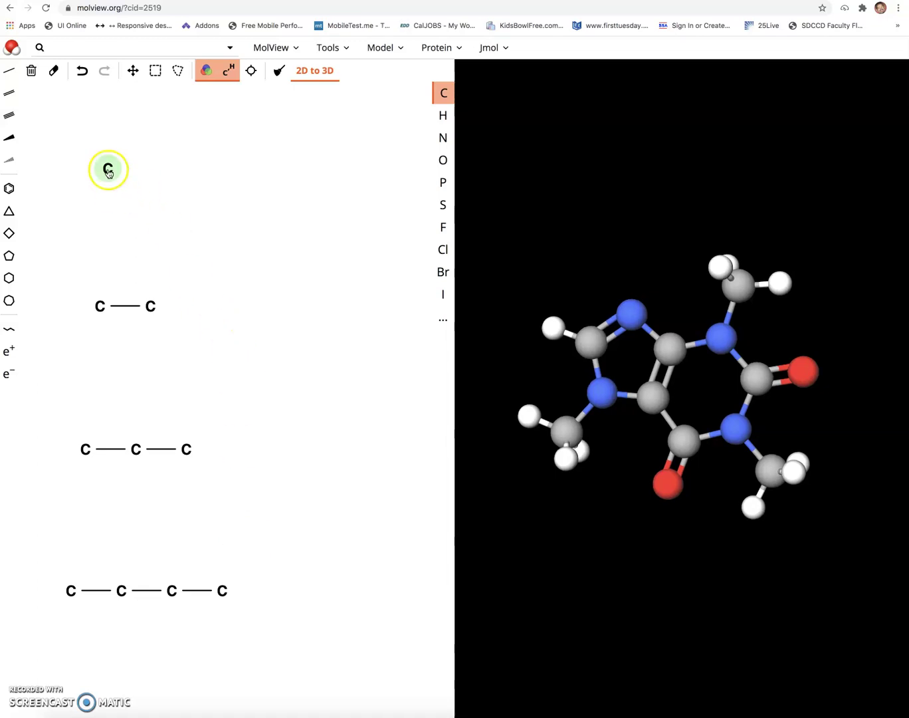
- With single bonds and hydrogen selected, attach four hydrogens to the lone carbon for methane
{"action": "left_click", "coordinate": [9, 70]}
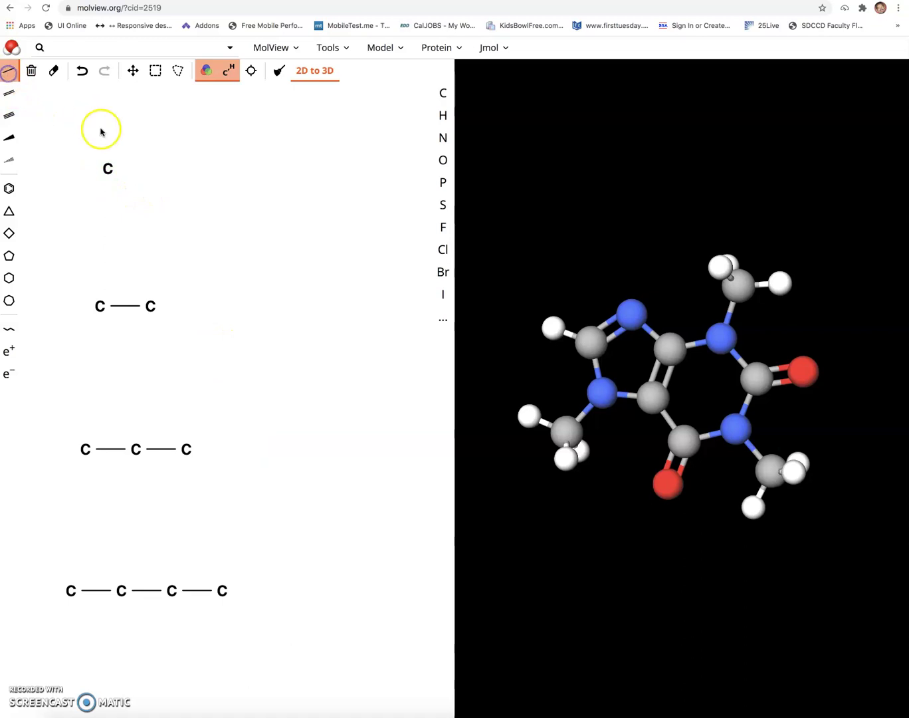
{"action": "left_click", "coordinate": [443, 115]}
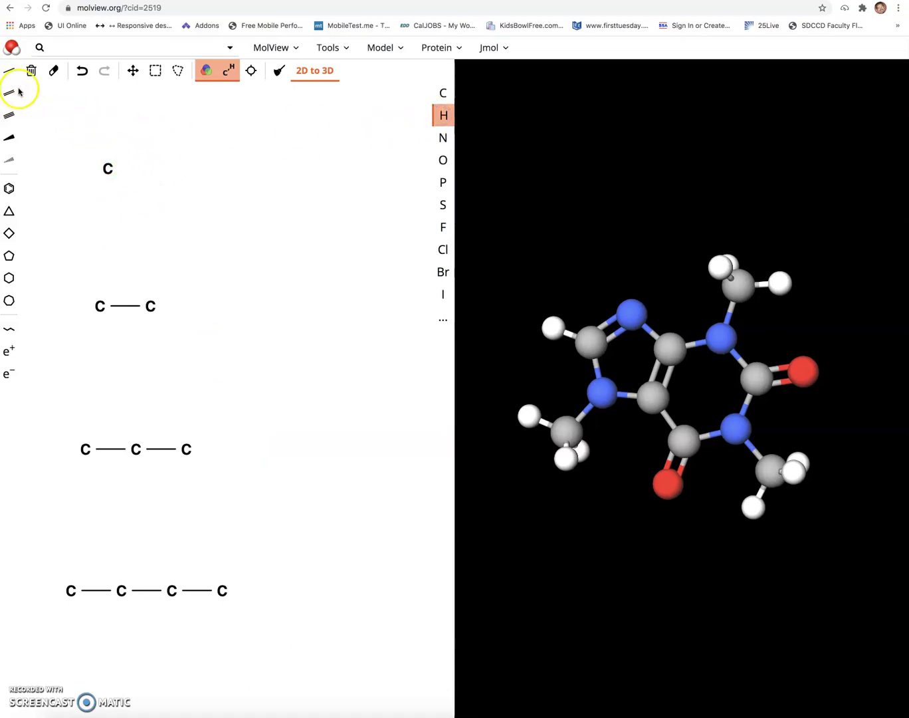
{"action": "left_click", "coordinate": [108, 167]}
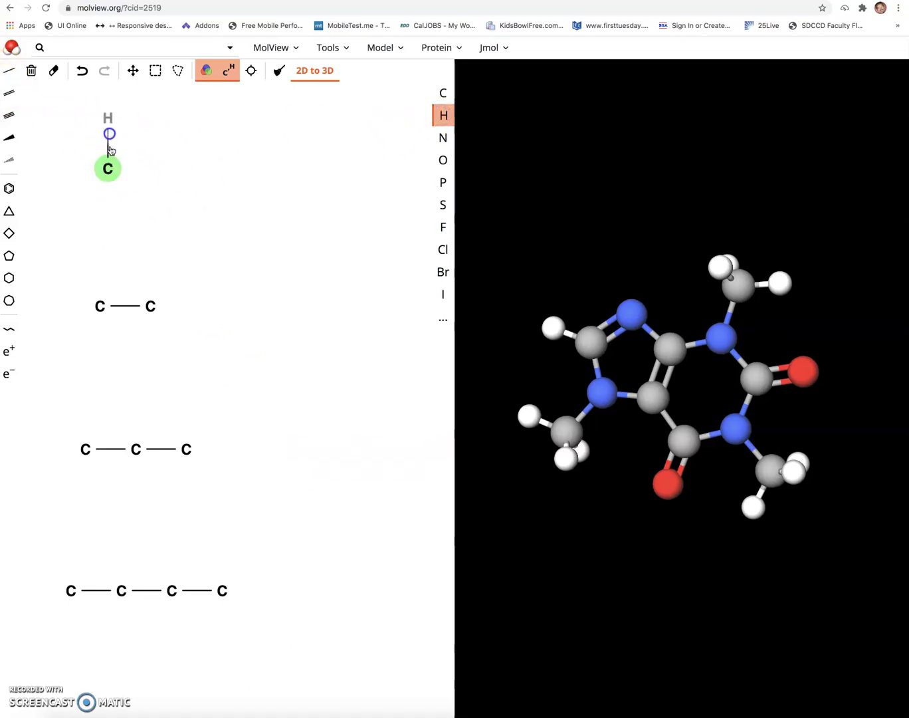
{"action": "left_click", "coordinate": [108, 168]}
{"action": "left_click", "coordinate": [108, 168]}
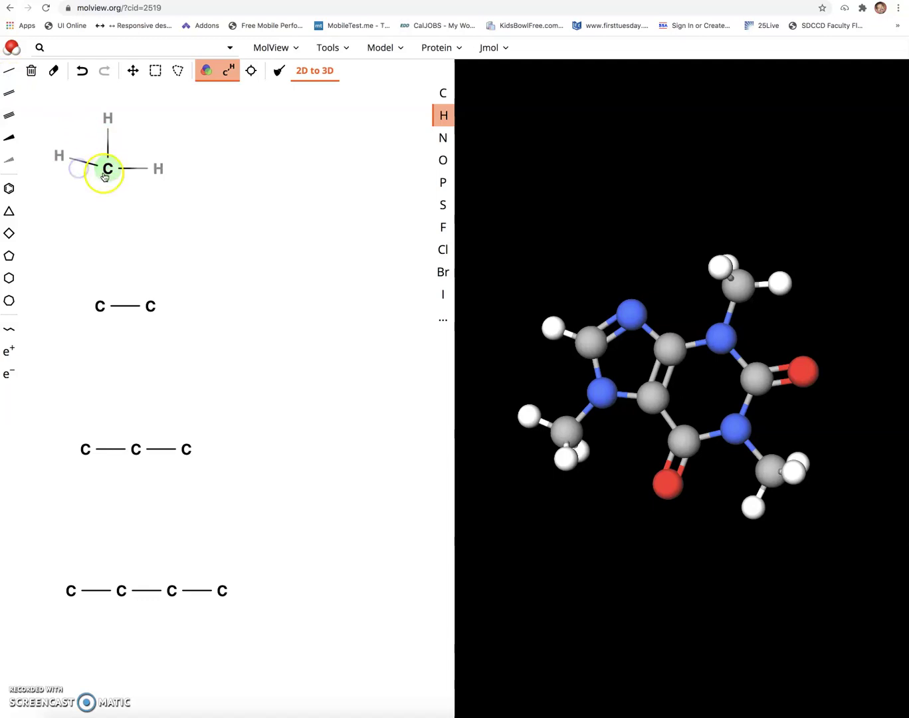
{"action": "left_click", "coordinate": [107, 170]}
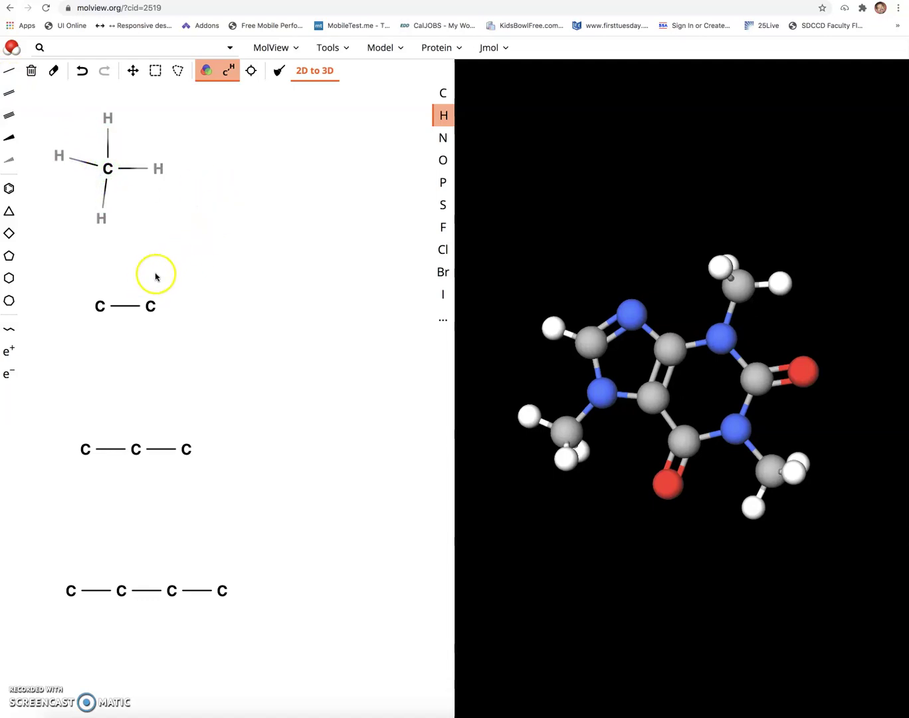
- Add three hydrogens to each carbon of the C–C chain to form ethane
{"action": "left_click", "coordinate": [148, 301]}
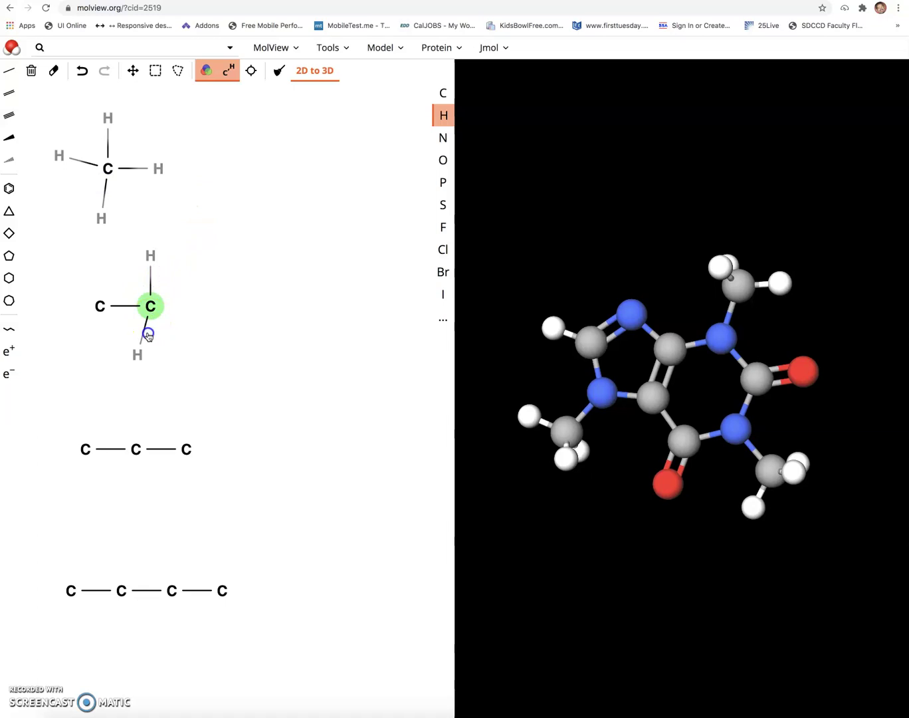
{"action": "left_click_drag", "start_coordinate": [150, 312], "coordinate": [206, 331]}
{"action": "left_click", "coordinate": [139, 259]}
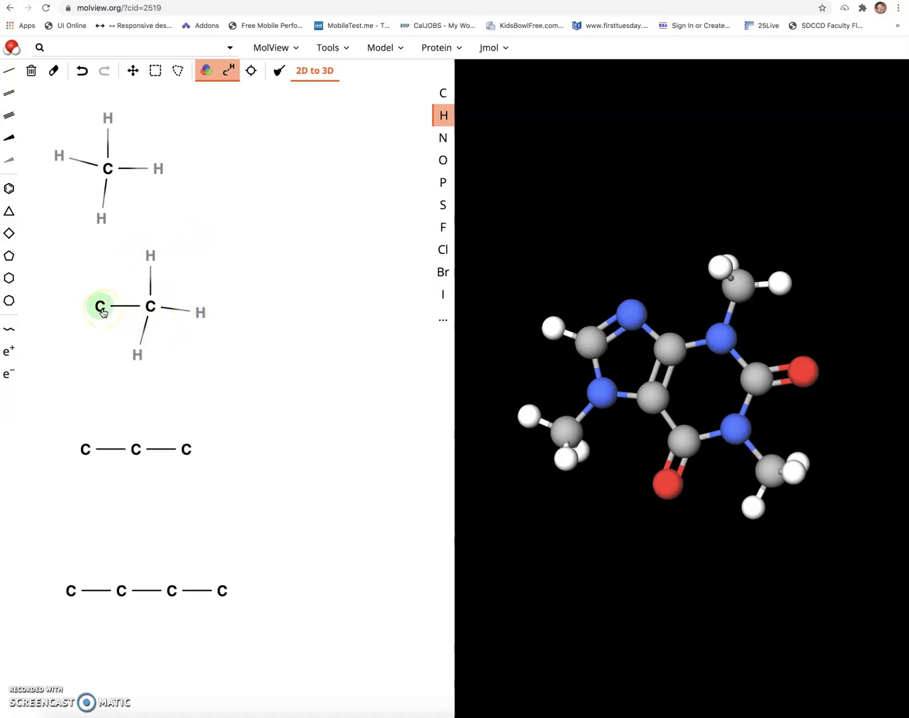
{"action": "left_click", "coordinate": [150, 310]}
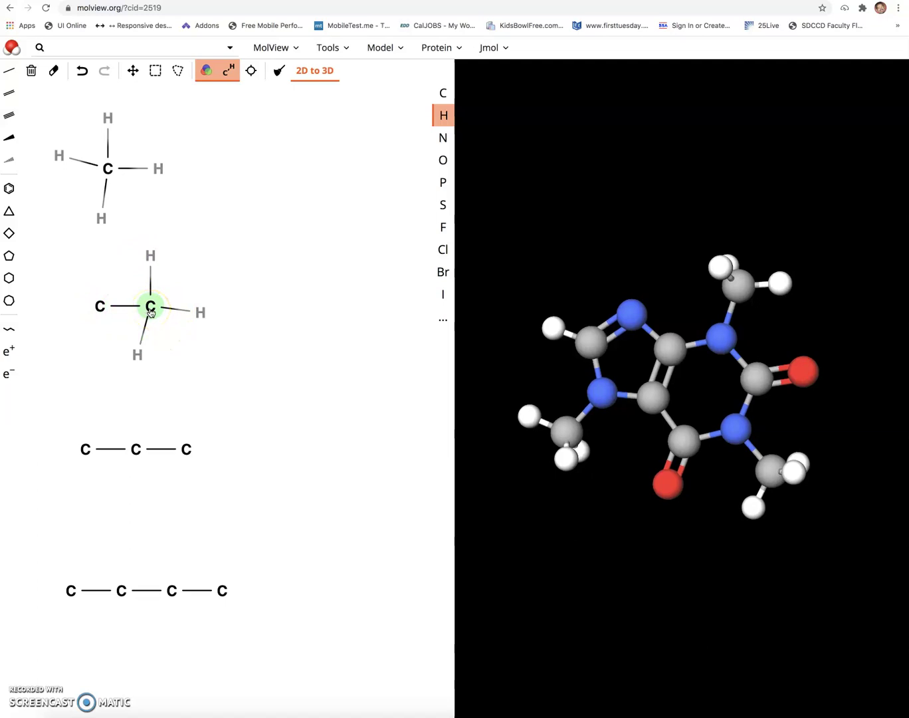
{"action": "left_click_drag", "start_coordinate": [151, 312], "coordinate": [99, 269]}
{"action": "left_click", "coordinate": [93, 303]}
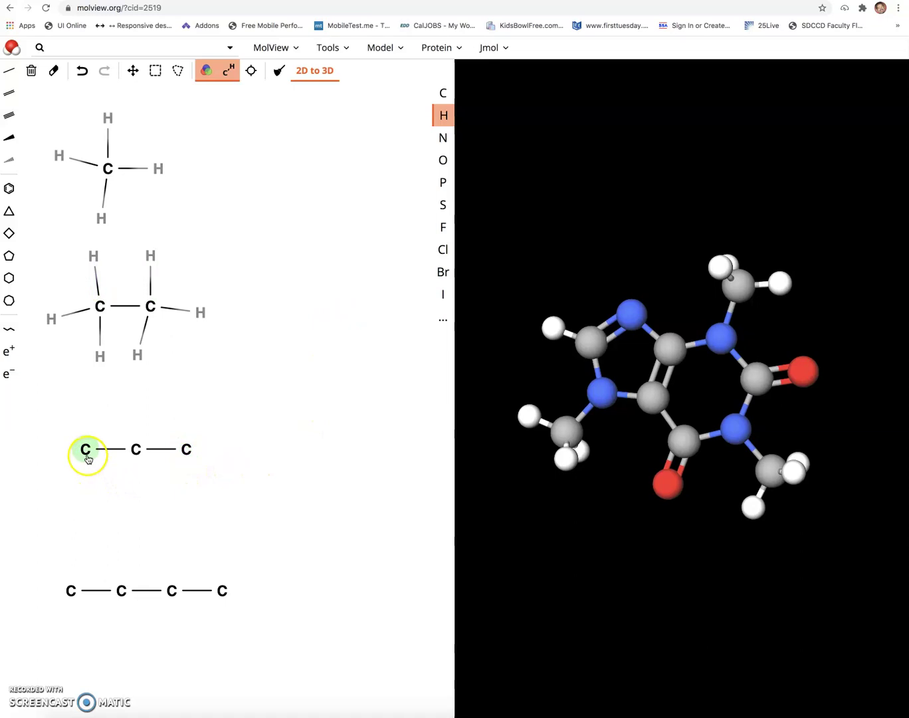
- Attach hydrogens to both end carbons and the middle carbon of C–C–C, forming propane
{"action": "left_click", "coordinate": [186, 461]}
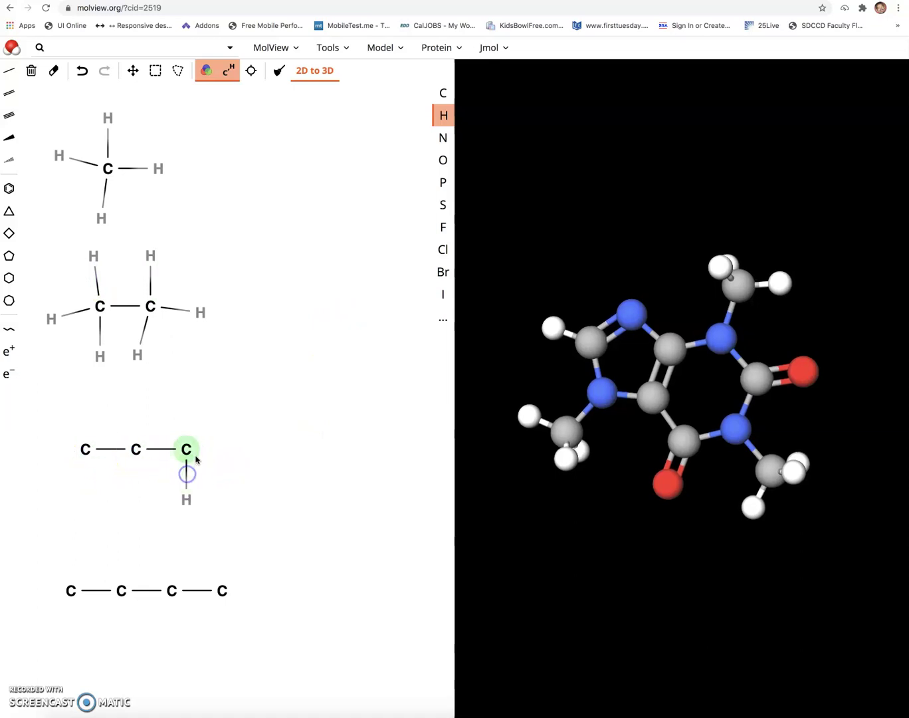
{"action": "left_click", "coordinate": [194, 454]}
{"action": "left_click", "coordinate": [189, 444]}
{"action": "left_click", "coordinate": [85, 459]}
{"action": "left_click", "coordinate": [67, 452]}
{"action": "left_click", "coordinate": [79, 426]}
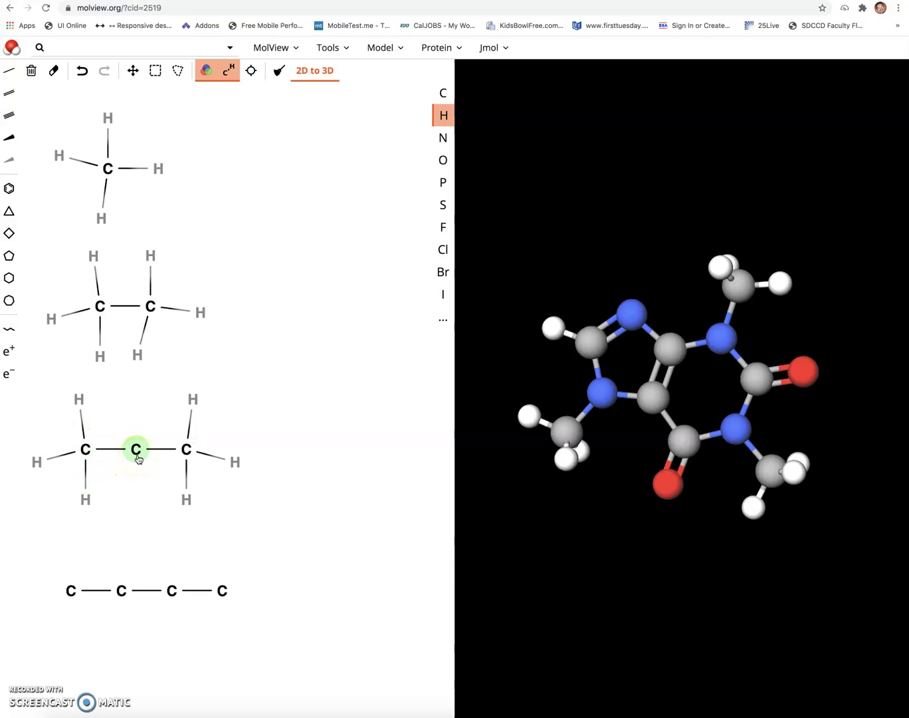
{"action": "left_click", "coordinate": [85, 448]}
{"action": "left_click", "coordinate": [185, 451]}
{"action": "left_click", "coordinate": [138, 453]}
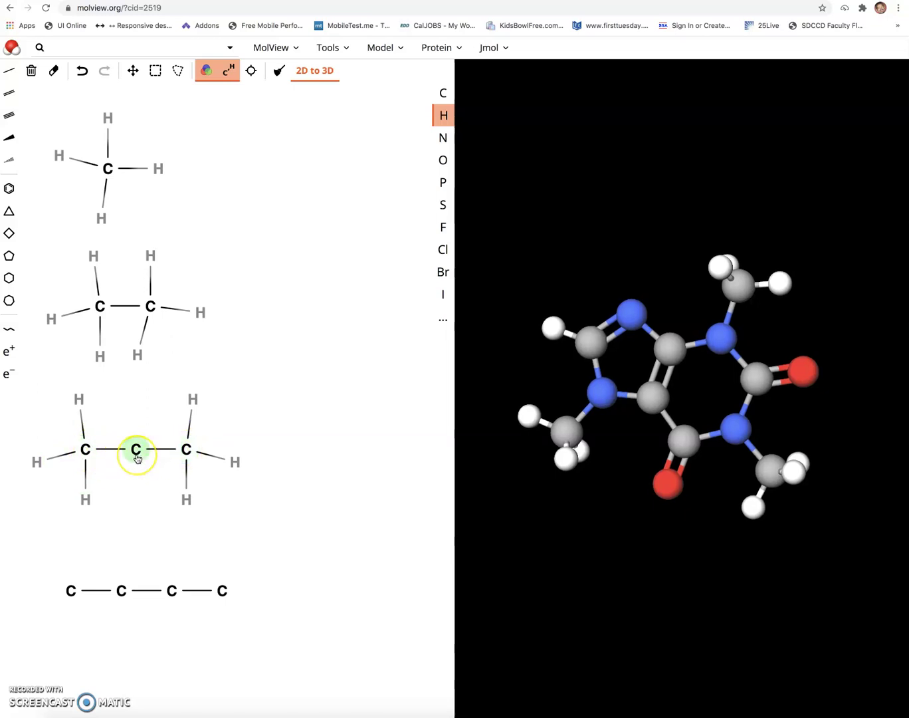
{"action": "left_click", "coordinate": [137, 456]}
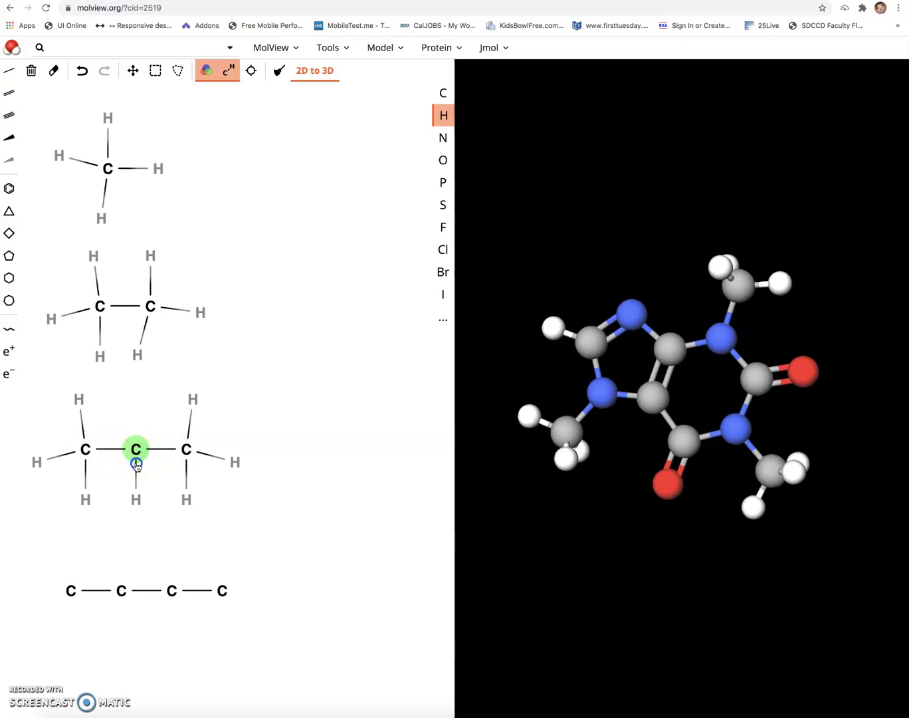
{"action": "left_click_drag", "start_coordinate": [135, 445], "coordinate": [136, 412]}
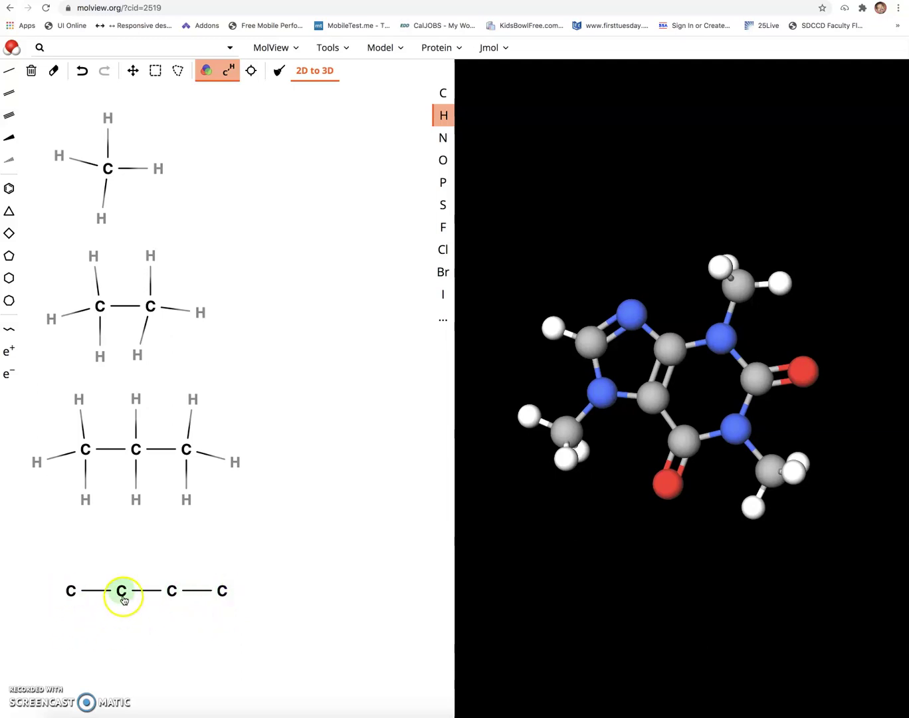
{"action": "left_click", "coordinate": [172, 601]}
{"action": "left_click_drag", "start_coordinate": [173, 601], "coordinate": [116, 621]}
{"action": "left_click", "coordinate": [172, 601]}
{"action": "left_click", "coordinate": [125, 586]}
{"action": "left_click_drag", "start_coordinate": [135, 452], "coordinate": [138, 493]}
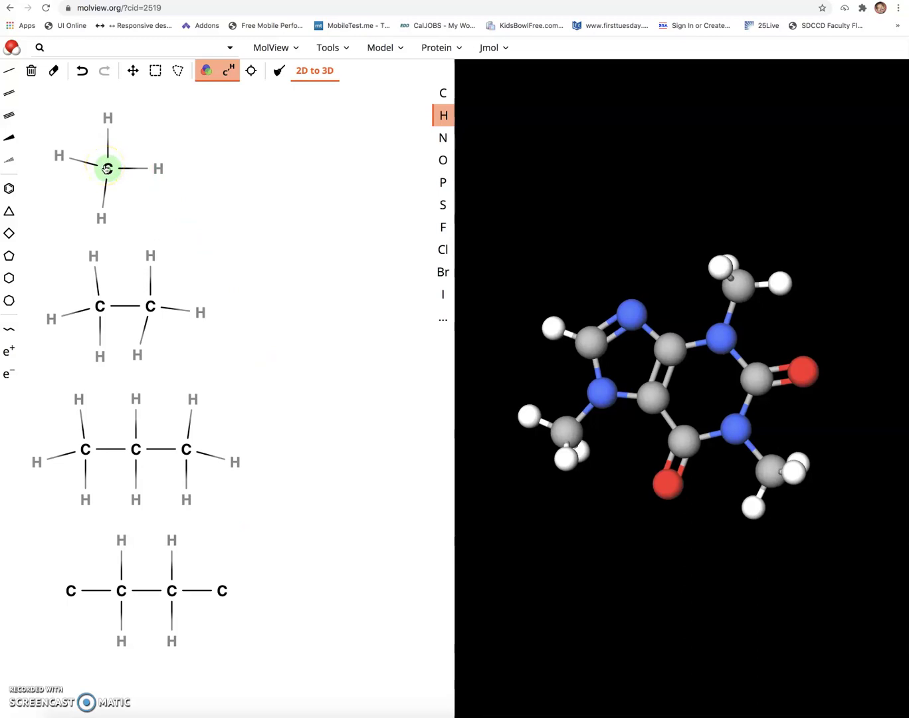
{"action": "left_click", "coordinate": [108, 117]}
{"action": "left_click", "coordinate": [98, 214]}
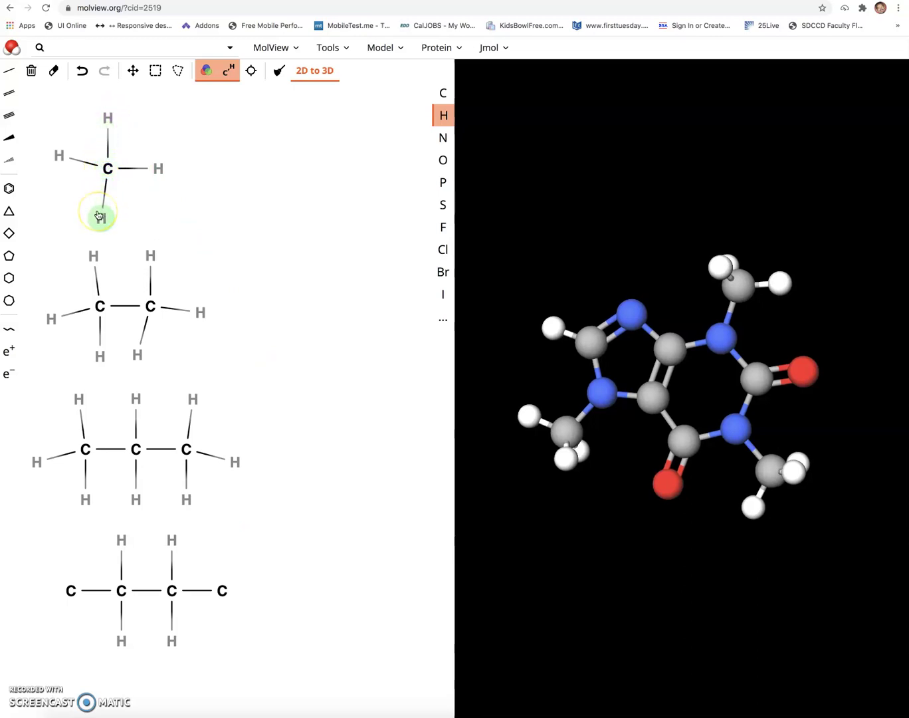
{"action": "left_click", "coordinate": [98, 215]}
{"action": "left_click", "coordinate": [123, 190]}
{"action": "left_click", "coordinate": [158, 166]}
{"action": "left_click", "coordinate": [65, 166]}
{"action": "left_click", "coordinate": [165, 173]}
{"action": "left_click", "coordinate": [139, 188]}
{"action": "left_click", "coordinate": [76, 160]}
{"action": "left_click", "coordinate": [98, 304]}
{"action": "left_click", "coordinate": [94, 269]}
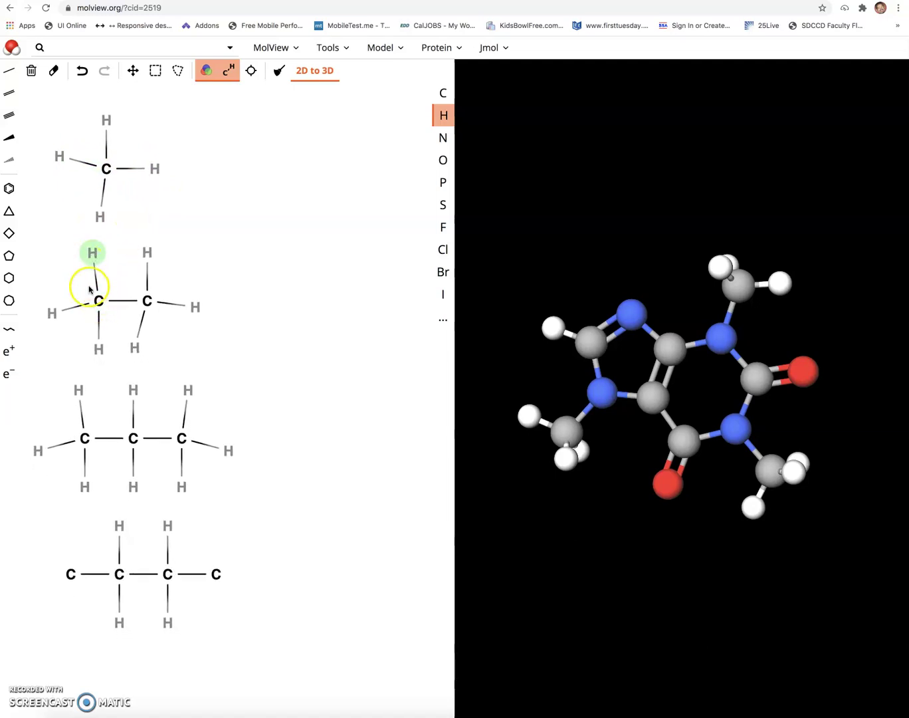
{"action": "left_click", "coordinate": [98, 348]}
{"action": "left_click", "coordinate": [145, 255]}
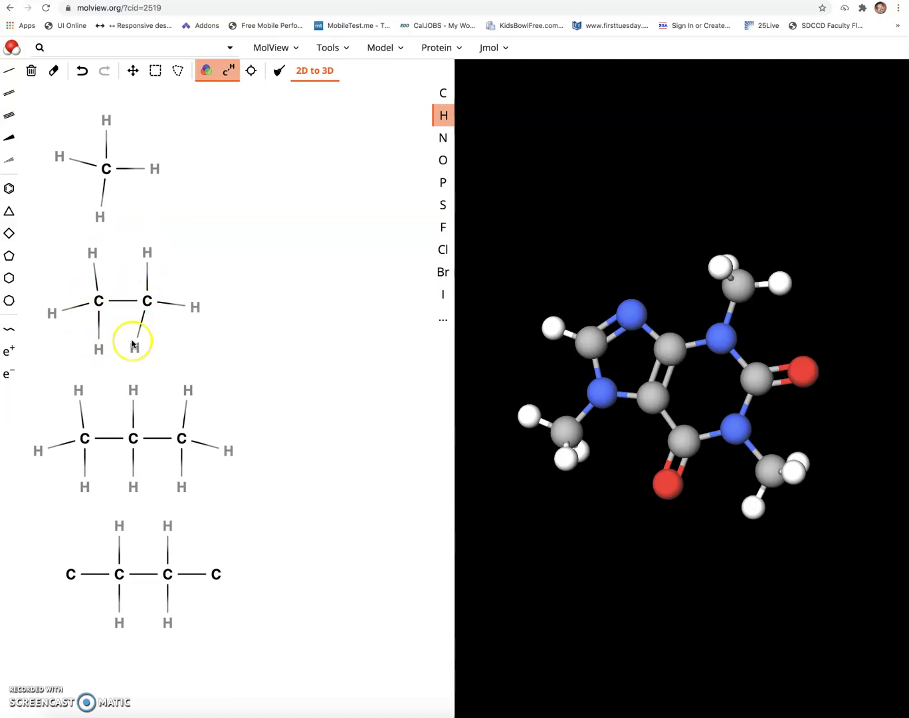
{"action": "left_click", "coordinate": [147, 300]}
{"action": "left_click", "coordinate": [196, 305]}
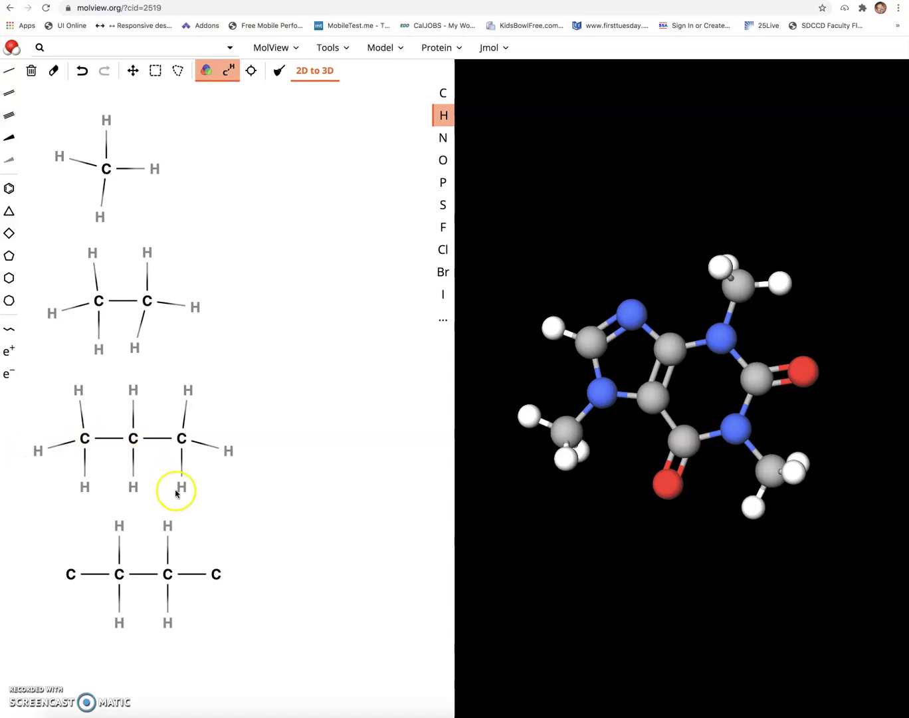
- Add the missing hydrogens to the left and right end carbons of the butane chain
{"action": "left_click", "coordinate": [216, 573]}
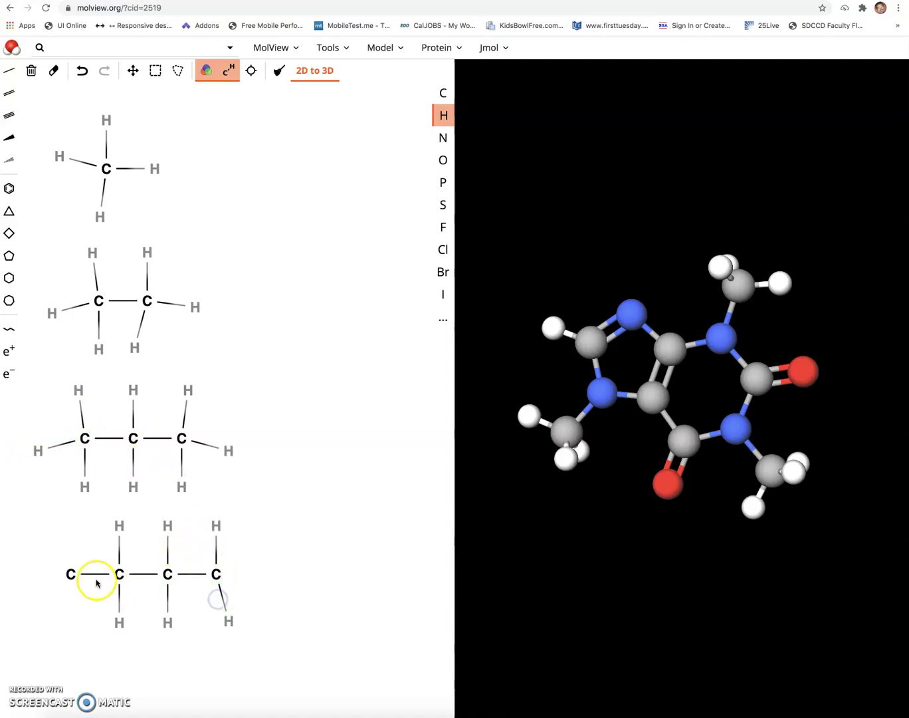
{"action": "left_click", "coordinate": [71, 573]}
{"action": "left_click_drag", "start_coordinate": [72, 580], "coordinate": [83, 602]}
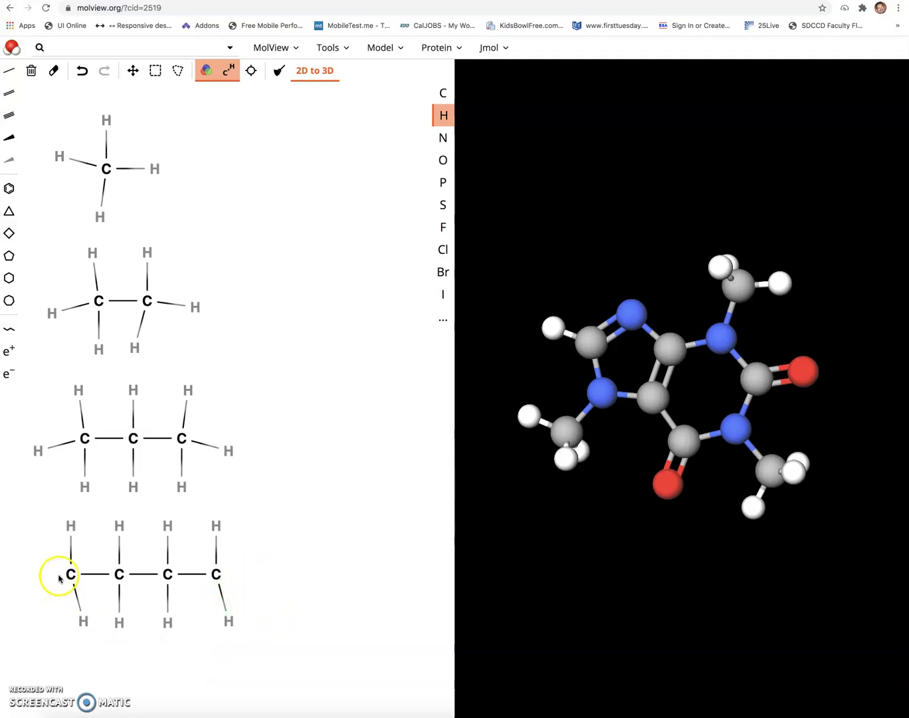
{"action": "left_click_drag", "start_coordinate": [217, 575], "coordinate": [255, 574]}
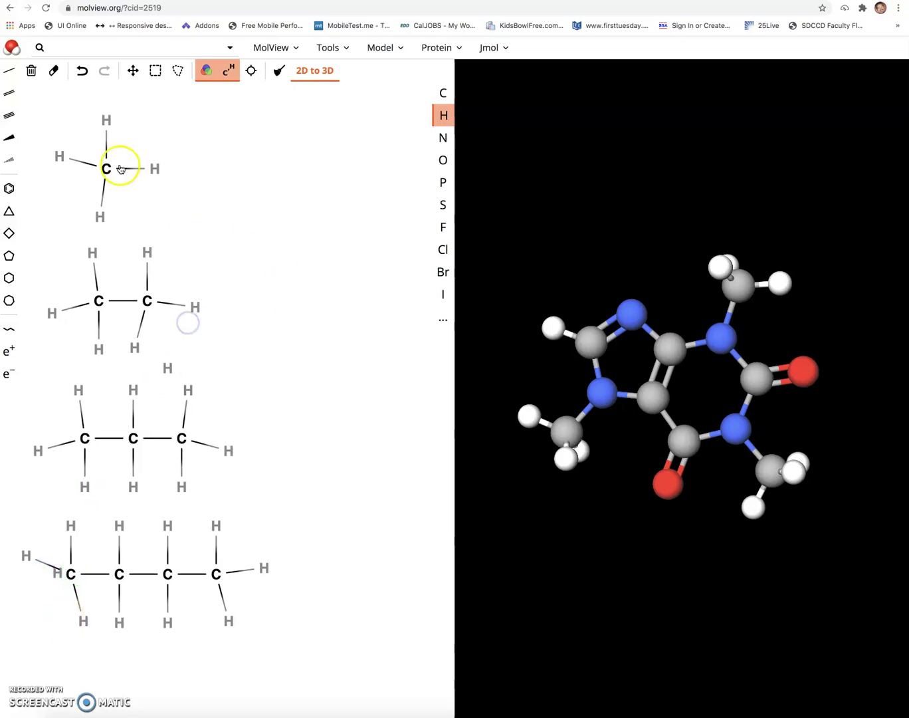
- Erase the stray atom beside butane's first carbon and lasso-select all the earlier sketches
{"action": "left_click", "coordinate": [54, 70]}
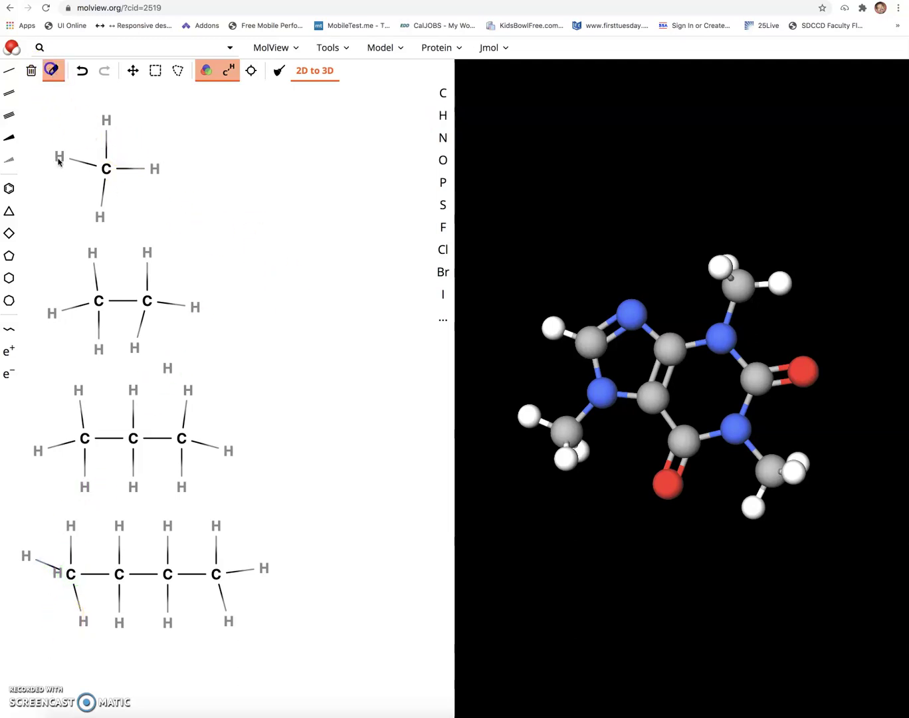
{"action": "left_click", "coordinate": [56, 575]}
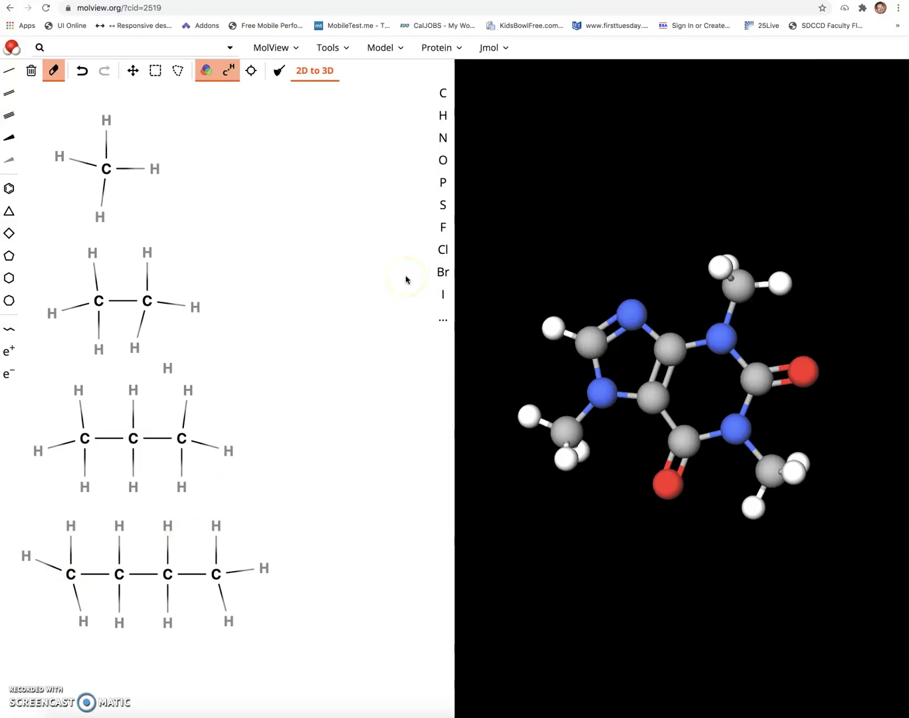
{"action": "left_click", "coordinate": [177, 70]}
{"action": "mouse_move", "coordinate": [135, 97]}
{"action": "left_mouse_down"}
{"action": "mouse_move", "coordinate": [59, 129]}
{"action": "mouse_move", "coordinate": [35, 308]}
{"action": "mouse_move", "coordinate": [42, 452]}
{"action": "mouse_move", "coordinate": [32, 536]}
{"action": "mouse_move", "coordinate": [40, 516]}
{"action": "mouse_move", "coordinate": [7, 544]}
{"action": "mouse_move", "coordinate": [6, 616]}
{"action": "mouse_move", "coordinate": [93, 638]}
{"action": "mouse_move", "coordinate": [228, 633]}
{"action": "mouse_move", "coordinate": [307, 565]}
{"action": "mouse_move", "coordinate": [253, 370]}
{"action": "left_mouse_up"}
- Delete the selected sketches and erase the last leftover hydrogen
{"action": "key", "text": "Delete"}
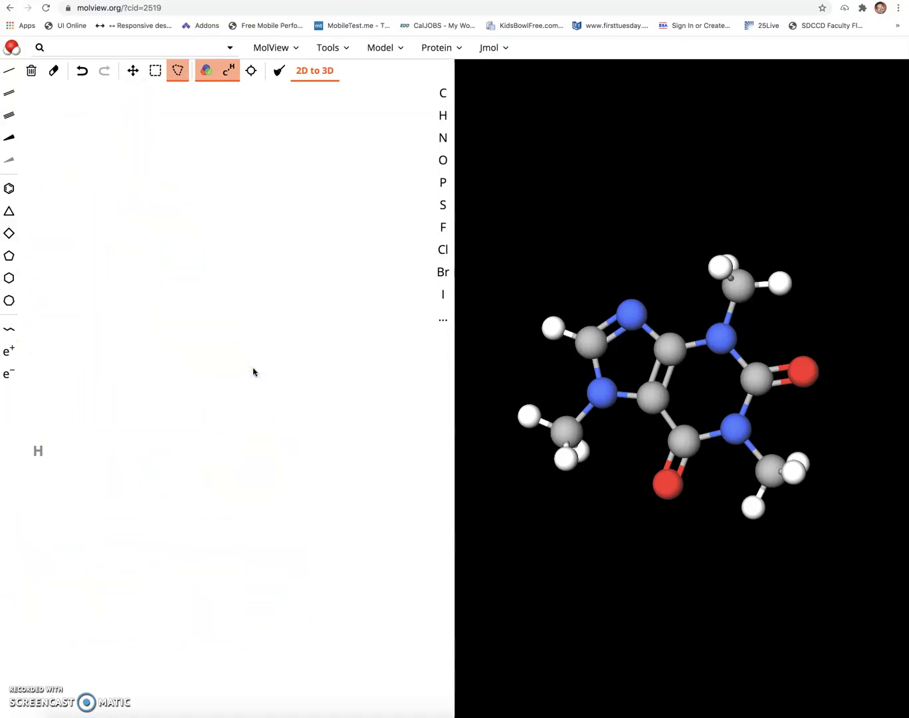
{"action": "left_click", "coordinate": [56, 71]}
{"action": "left_click", "coordinate": [45, 323]}
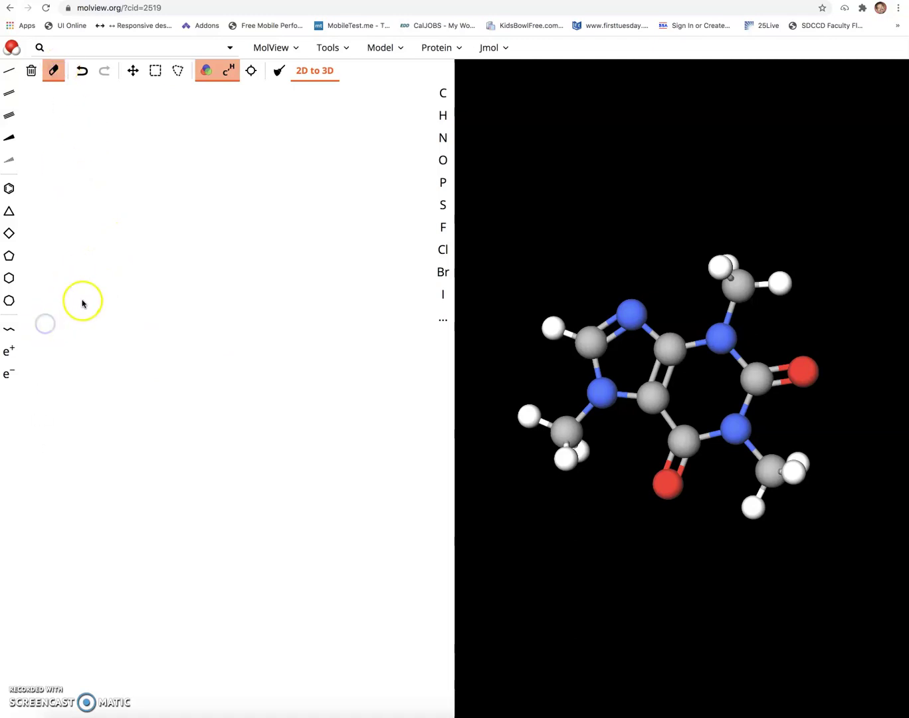
- With carbon selected, place a straight five-carbon chain, C—C—C—C—C, on the empty canvas
{"action": "left_click", "coordinate": [443, 93]}
{"action": "left_click", "coordinate": [79, 166]}
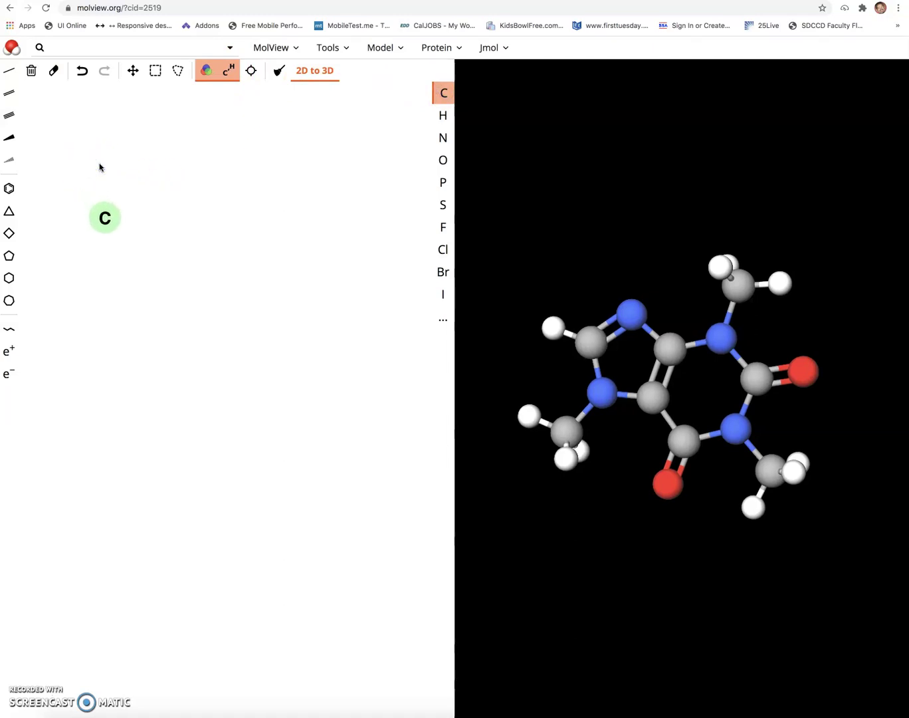
{"action": "left_click", "coordinate": [108, 220]}
{"action": "left_click", "coordinate": [161, 223]}
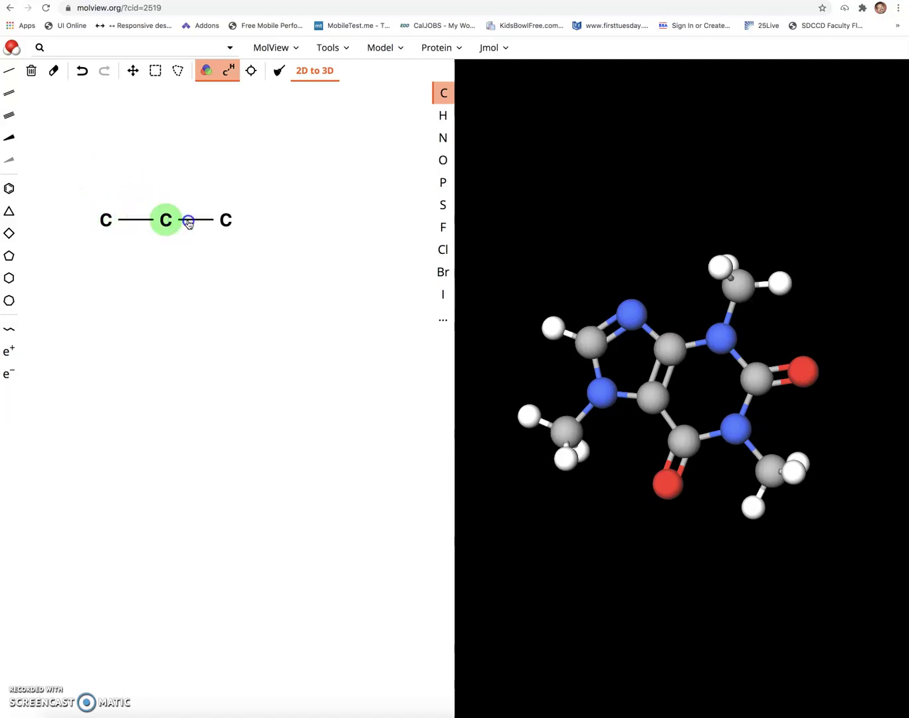
{"action": "left_click", "coordinate": [225, 222]}
{"action": "left_click", "coordinate": [325, 217]}
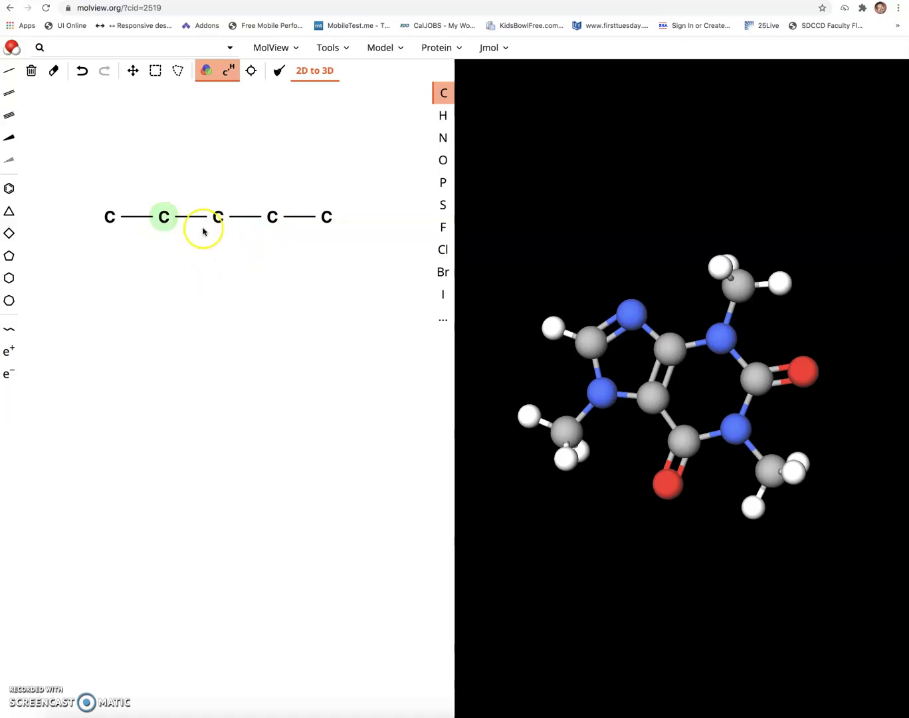
- Add hydrogens above and below the second, third and fourth carbons of the chain
{"action": "left_click", "coordinate": [10, 69]}
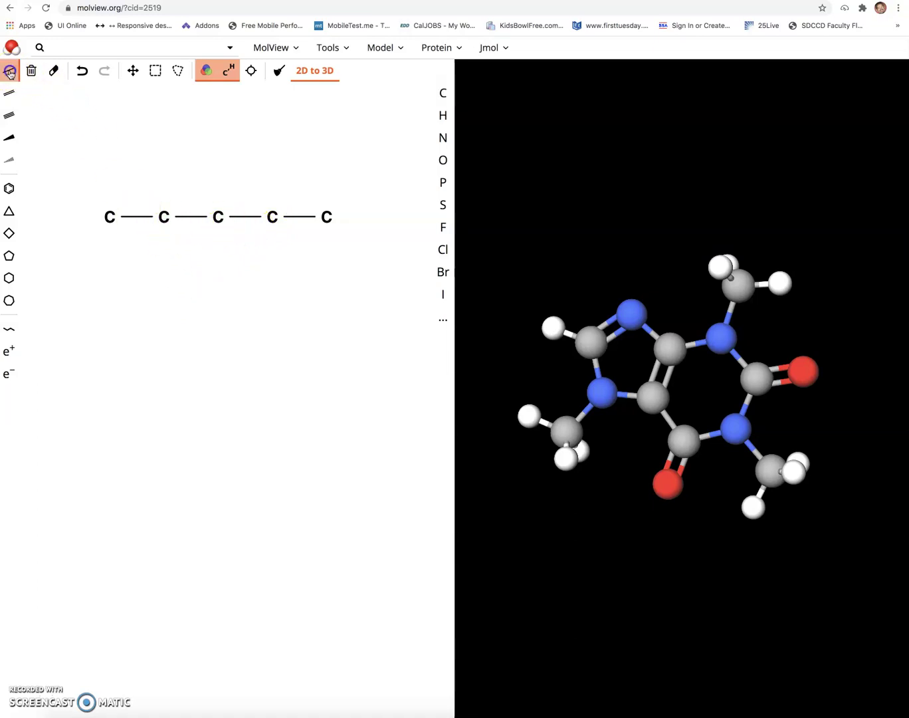
{"action": "left_click", "coordinate": [443, 116]}
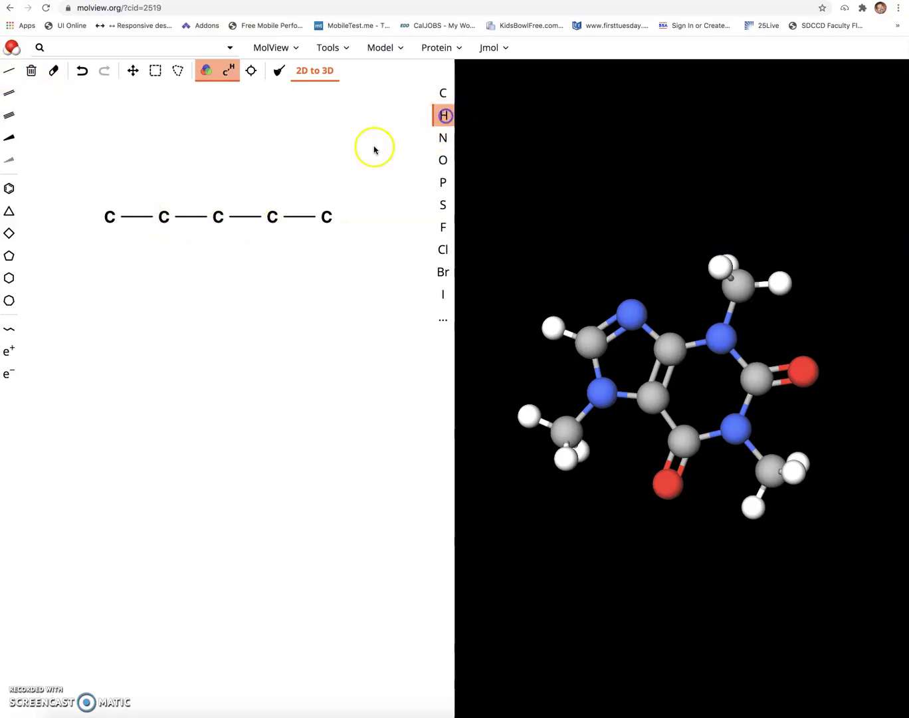
{"action": "left_click", "coordinate": [273, 206]}
{"action": "left_click", "coordinate": [273, 206]}
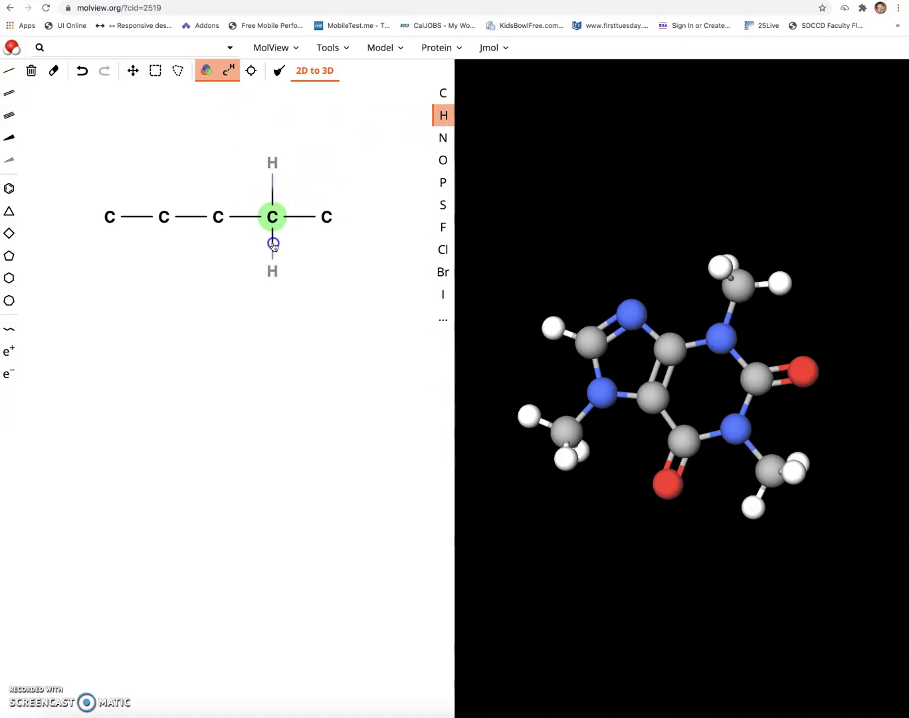
{"action": "left_click", "coordinate": [222, 209]}
{"action": "left_click", "coordinate": [219, 216]}
{"action": "left_click", "coordinate": [167, 211]}
{"action": "left_click", "coordinate": [165, 222]}
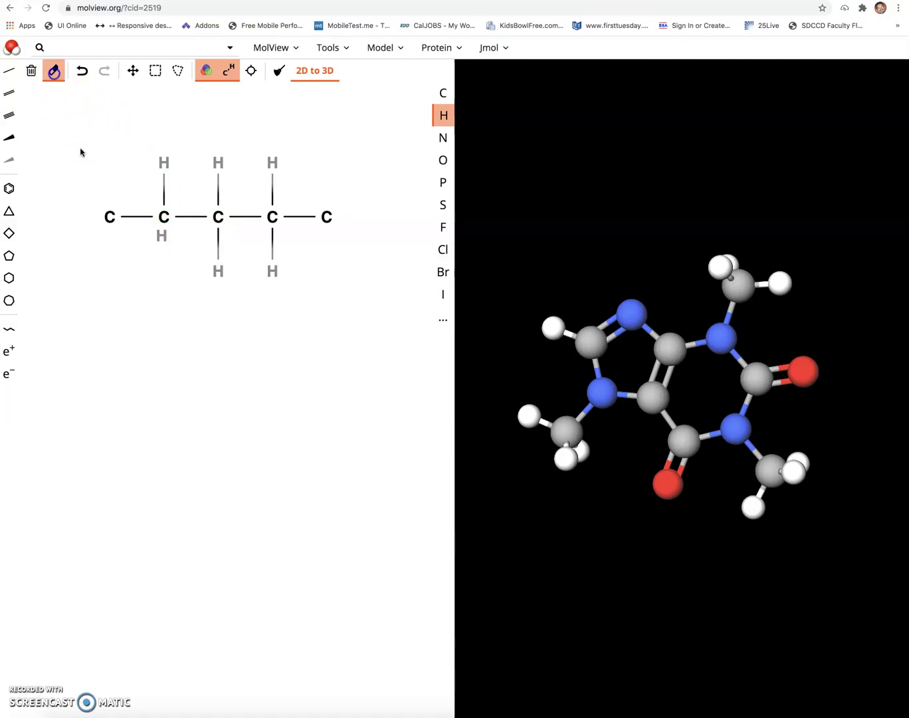
- Add the remaining hydrogens to the second carbon and both end carbons, completing all twelve
{"action": "left_click", "coordinate": [54, 71]}
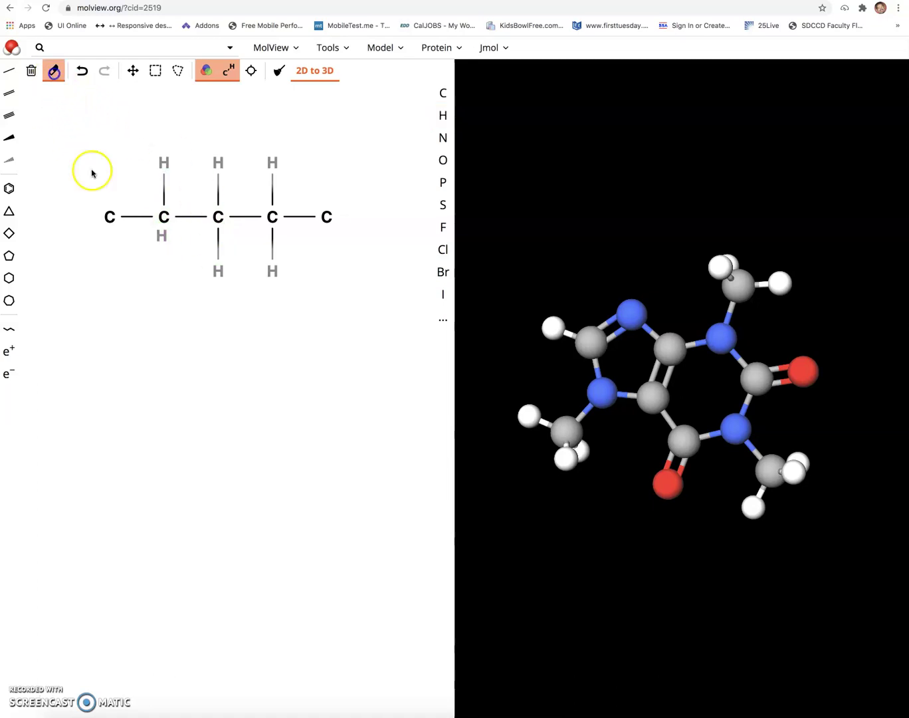
{"action": "left_click", "coordinate": [443, 116]}
{"action": "left_click", "coordinate": [162, 226]}
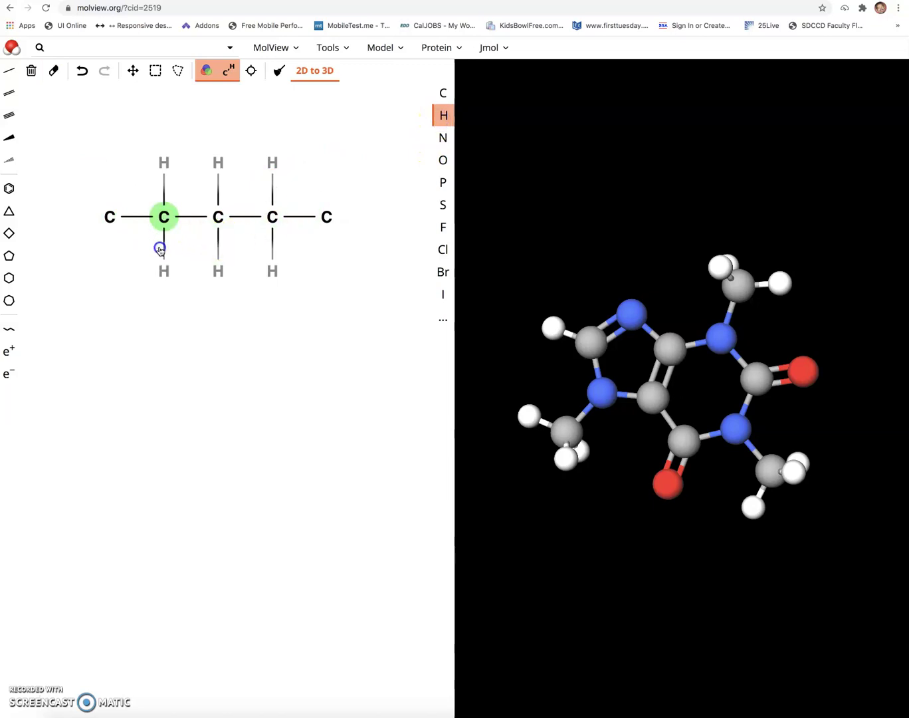
{"action": "left_click", "coordinate": [326, 212]}
{"action": "left_click", "coordinate": [327, 220]}
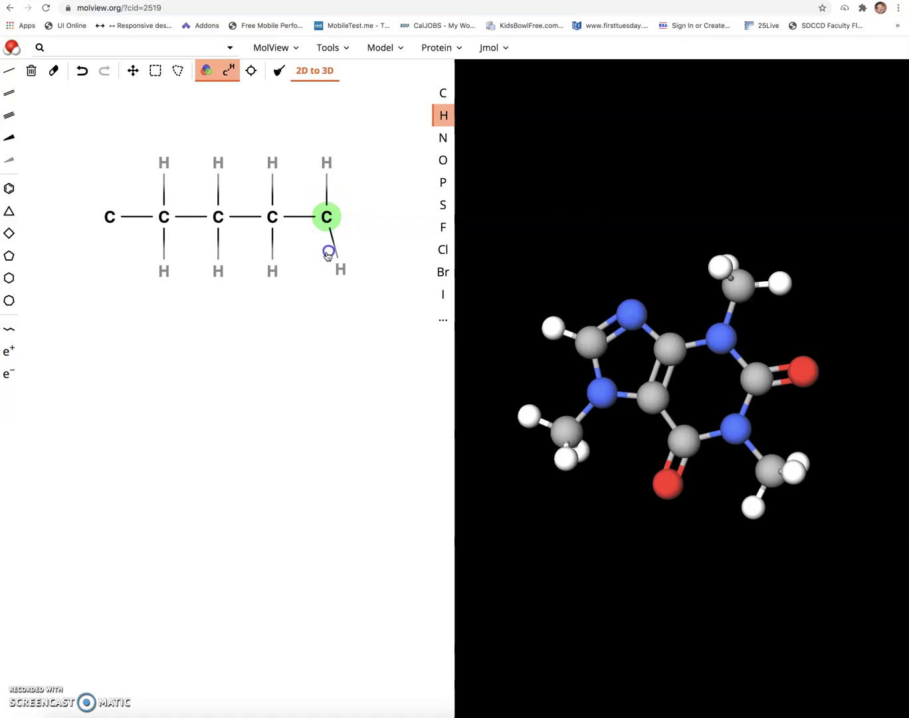
{"action": "left_click", "coordinate": [109, 216]}
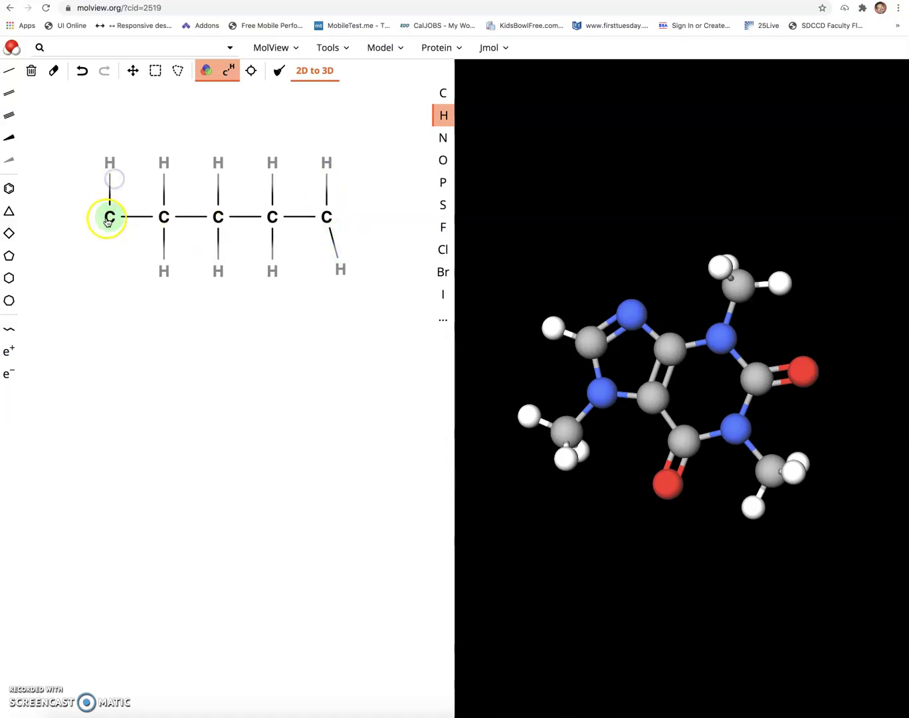
{"action": "left_click_drag", "start_coordinate": [107, 222], "coordinate": [107, 245]}
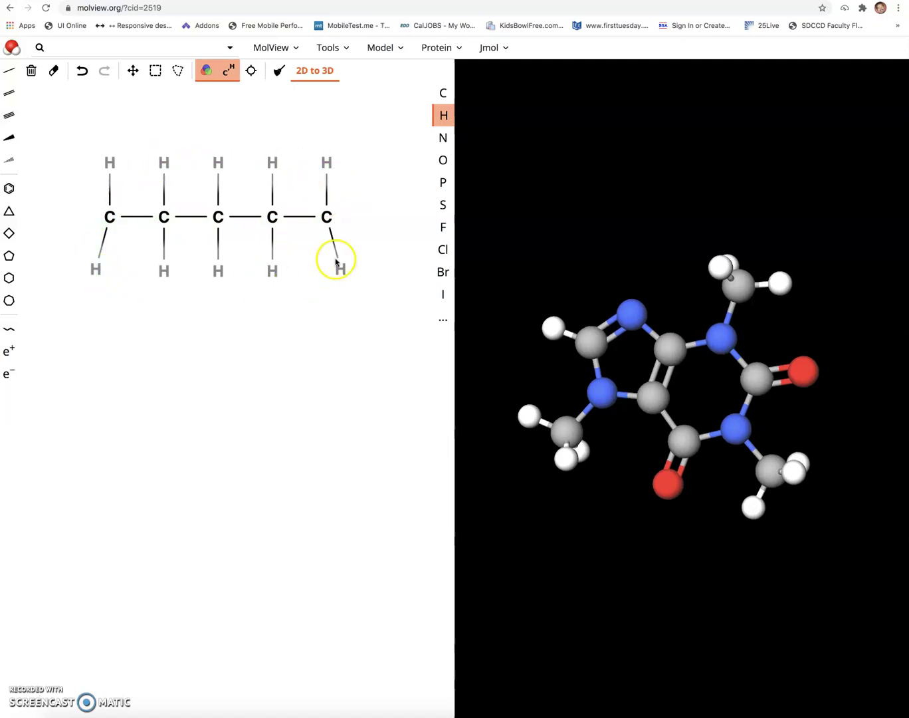
{"action": "left_click_drag", "start_coordinate": [330, 214], "coordinate": [357, 221]}
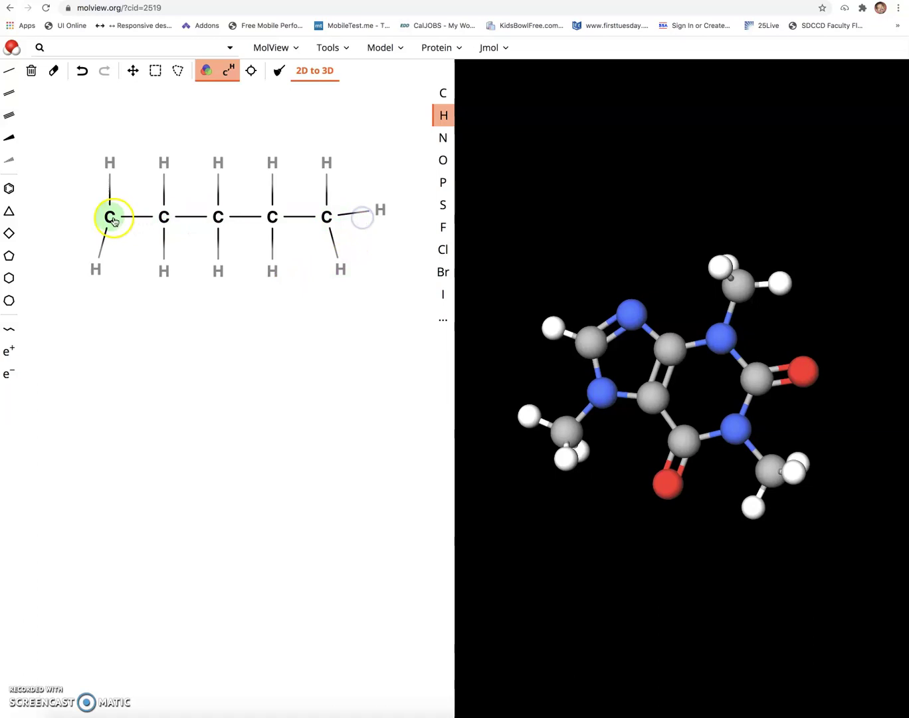
{"action": "left_click", "coordinate": [89, 214]}
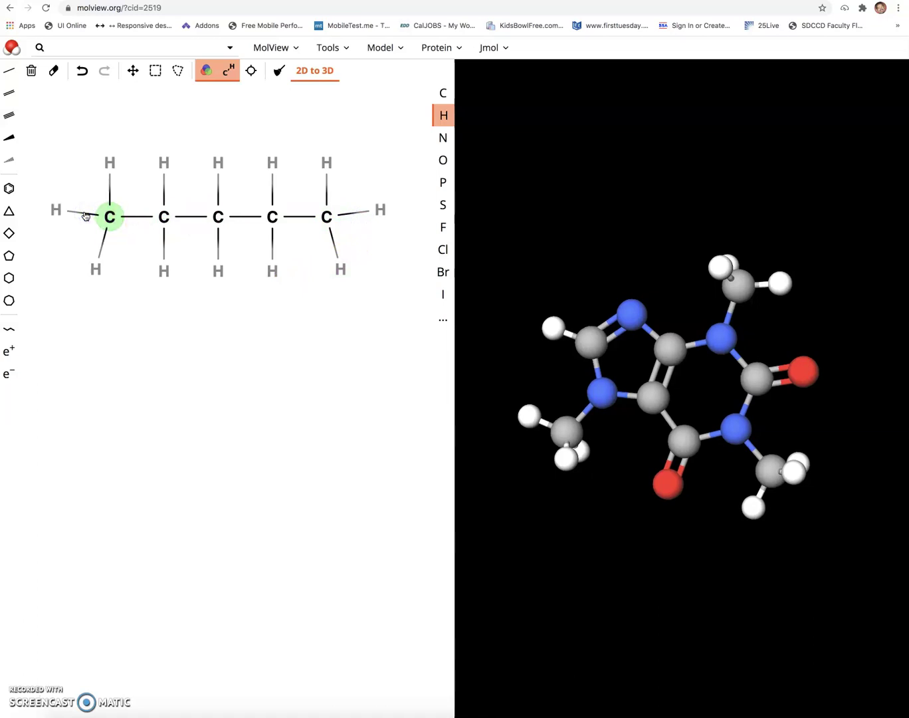
- Build a 3D ball-and-stick model from the pentane sketch and rotate it
{"action": "left_click", "coordinate": [318, 73]}
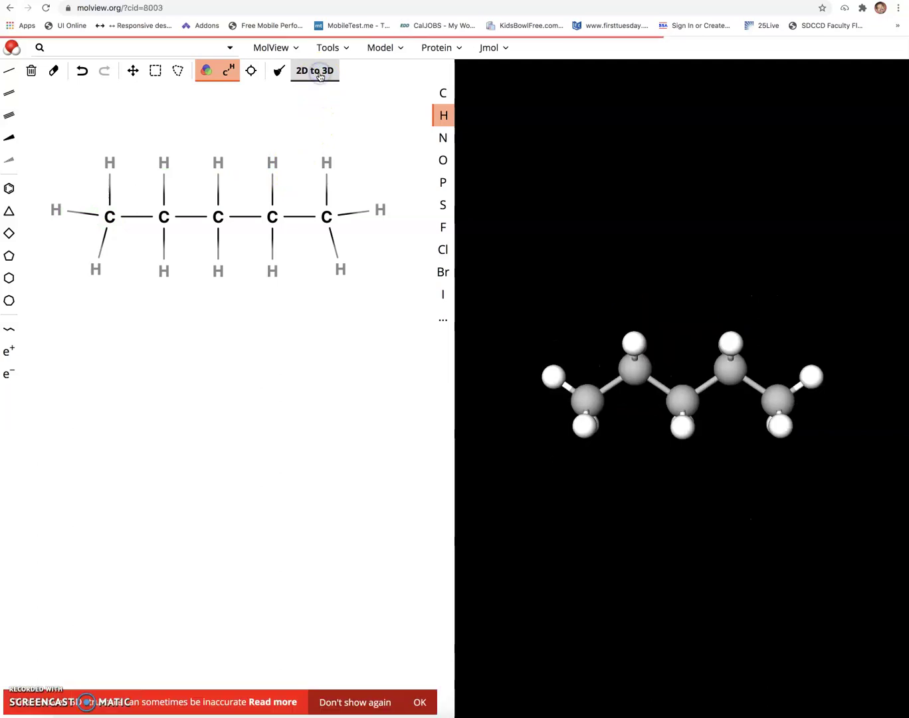
{"action": "left_click_drag", "start_coordinate": [643, 469], "coordinate": [646, 543]}
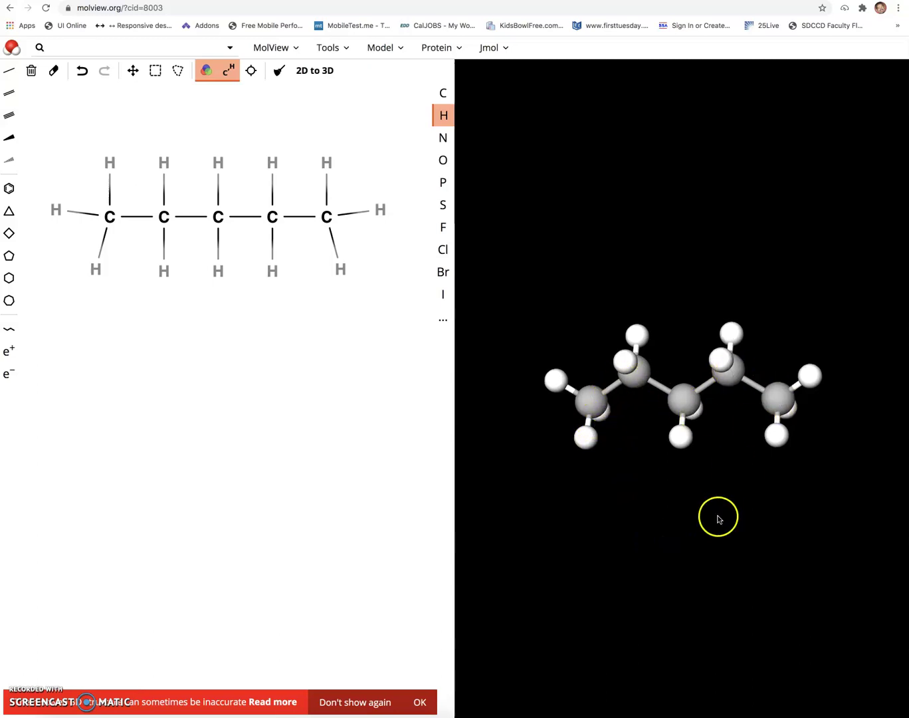
{"action": "mouse_move", "coordinate": [720, 520]}
{"action": "left_mouse_down"}
{"action": "mouse_move", "coordinate": [706, 530]}
{"action": "mouse_move", "coordinate": [722, 531]}
{"action": "left_mouse_up"}
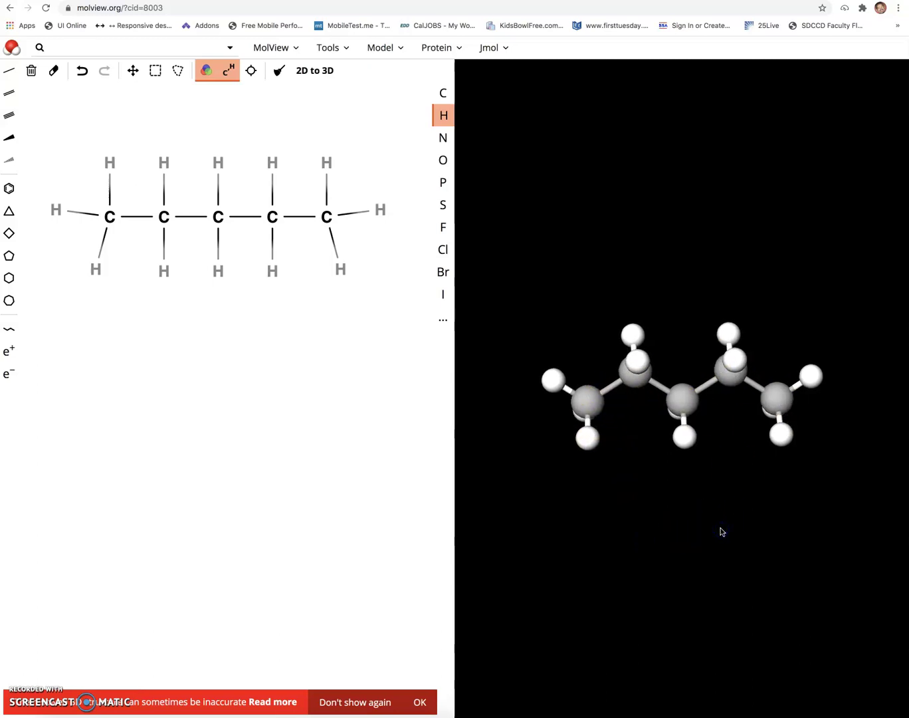
- Dismiss the conversion accuracy notice and choose carbon as the element for new atoms
{"action": "left_click", "coordinate": [483, 672]}
{"action": "left_click", "coordinate": [420, 702]}
{"action": "left_click", "coordinate": [628, 576]}
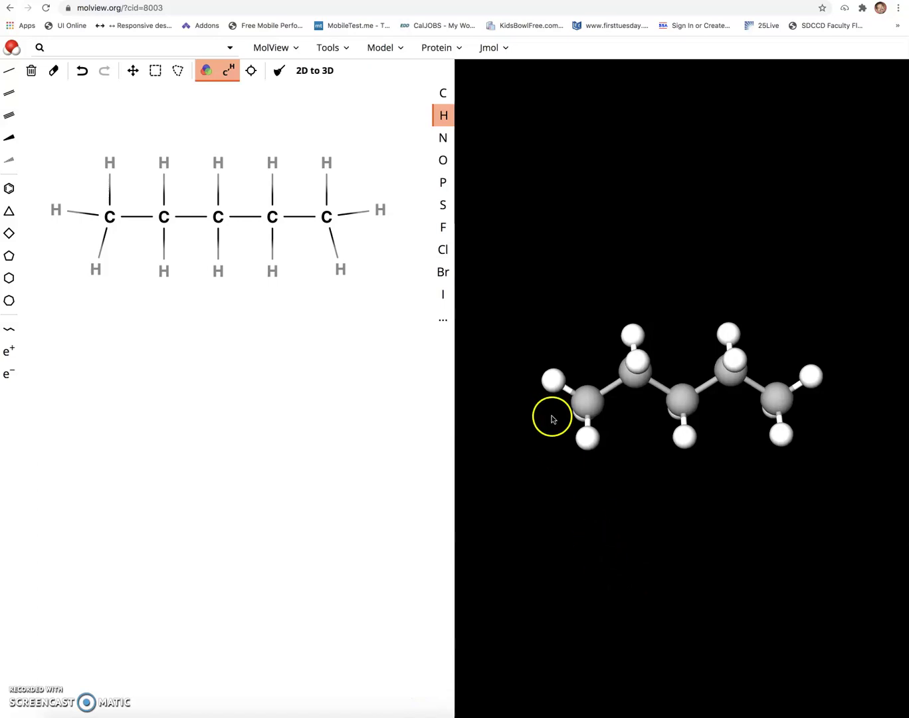
{"action": "left_click", "coordinate": [445, 96]}
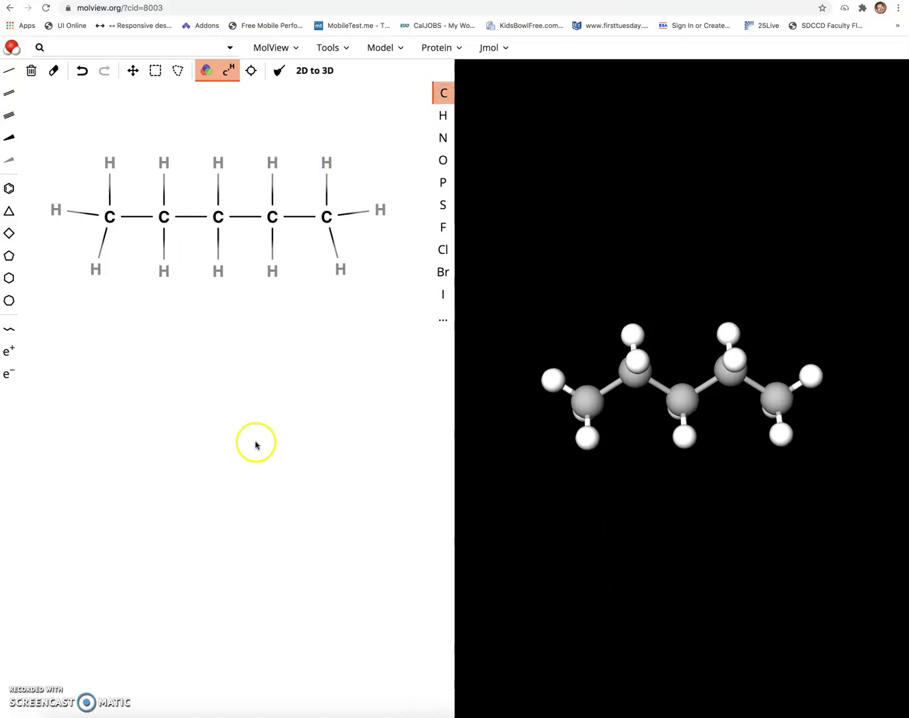
- Draw a carbon chain below pentane, erase its fifth carbon, and branch a methyl off the second carbon
{"action": "left_click", "coordinate": [78, 417]}
{"action": "left_click_drag", "start_coordinate": [100, 418], "coordinate": [289, 412]}
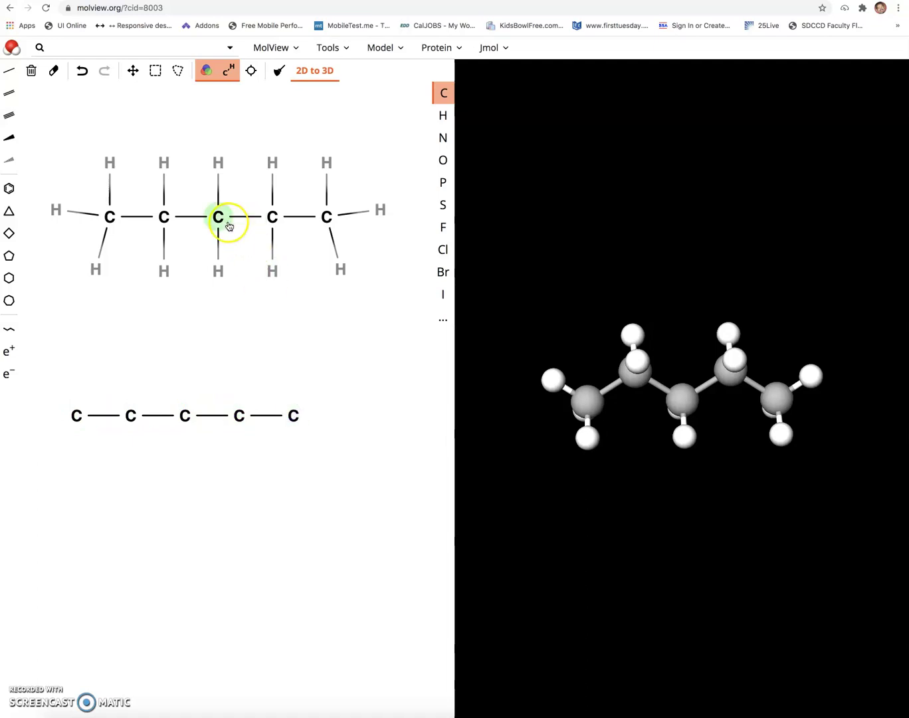
{"action": "left_click", "coordinate": [53, 70]}
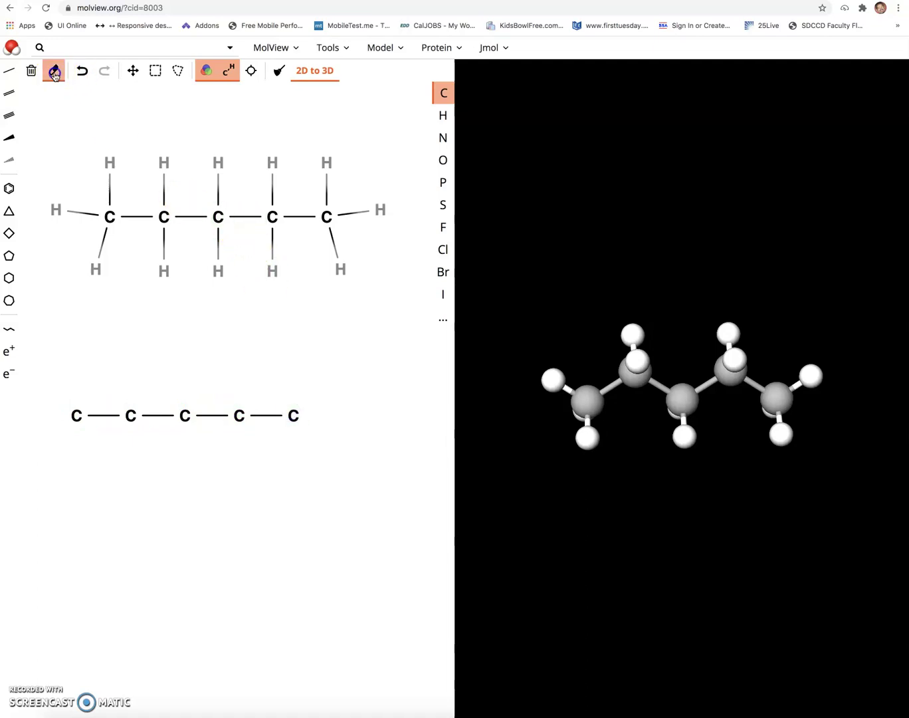
{"action": "left_click", "coordinate": [294, 416]}
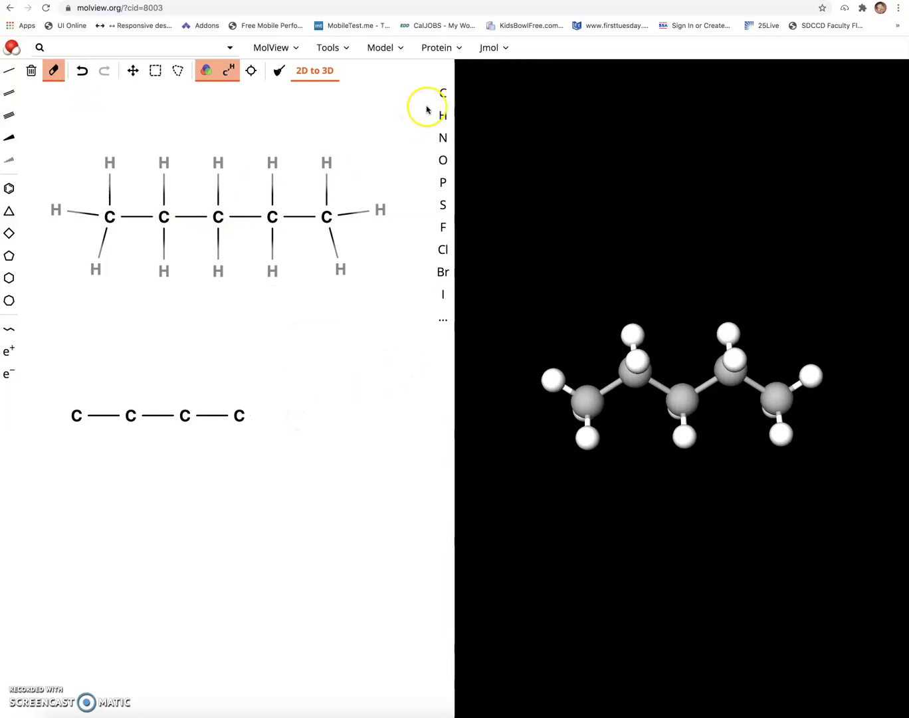
{"action": "left_click", "coordinate": [442, 93]}
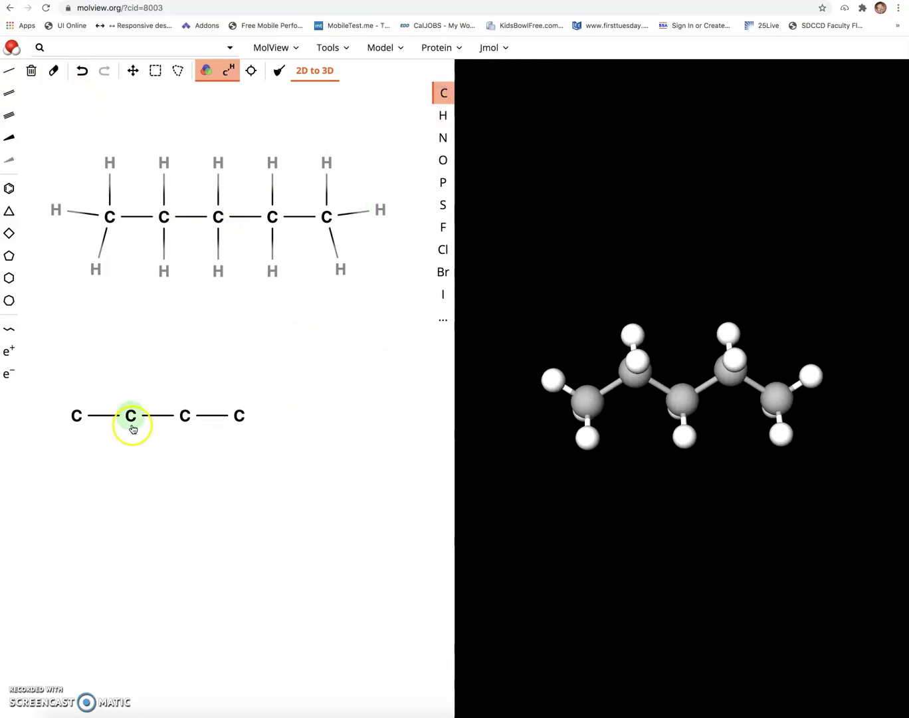
{"action": "left_click_drag", "start_coordinate": [131, 424], "coordinate": [133, 449]}
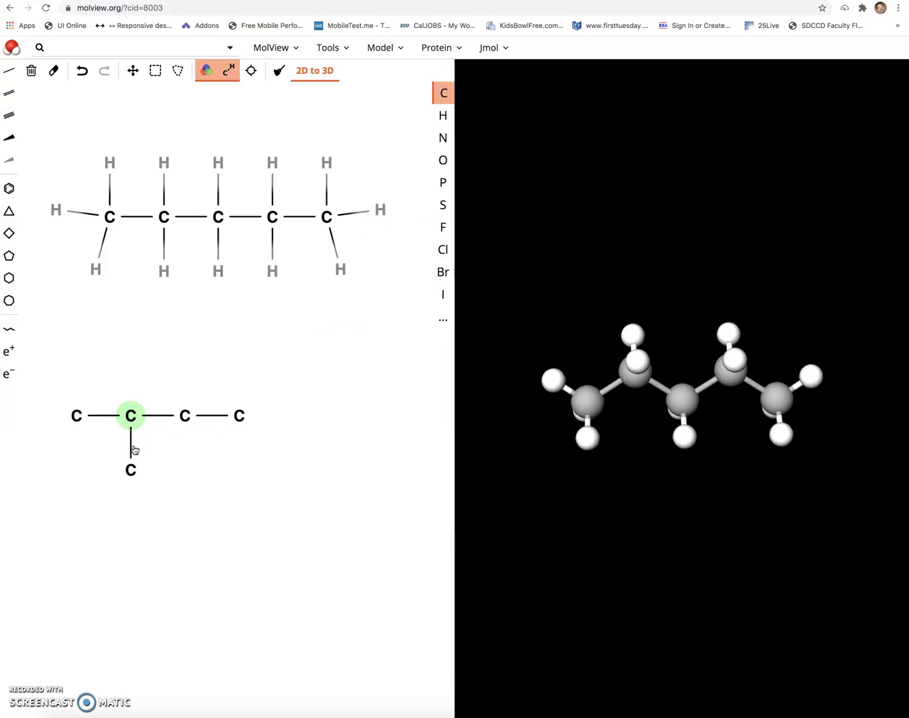
{"action": "left_click_drag", "start_coordinate": [91, 429], "coordinate": [77, 418]}
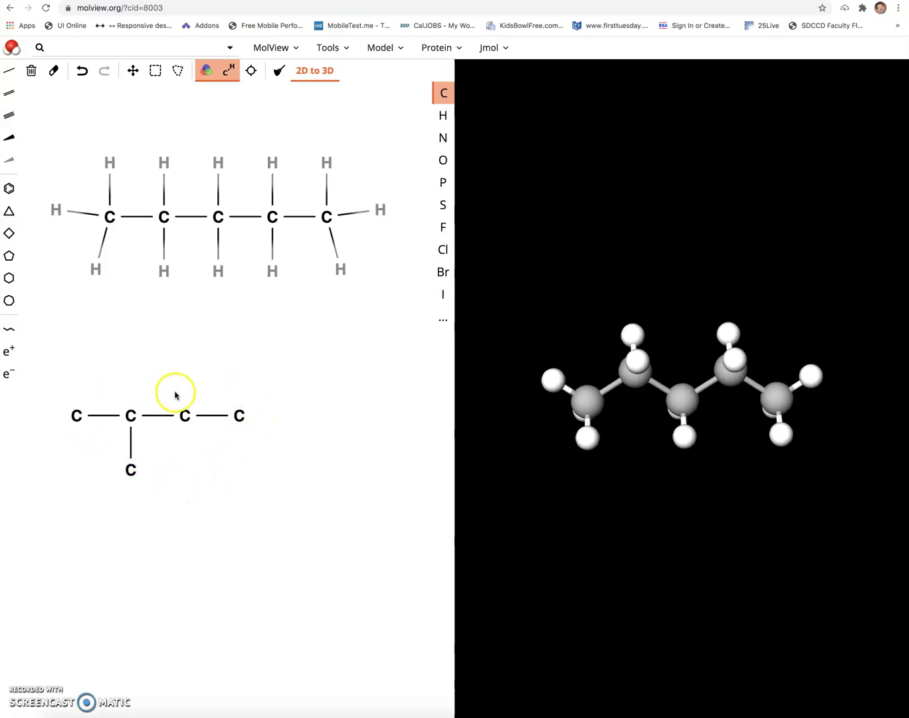
- With single bonds and hydrogen selected, add hydrogens to the branching, third, right-end and branch carbons
{"action": "left_click", "coordinate": [6, 74]}
{"action": "left_click", "coordinate": [443, 116]}
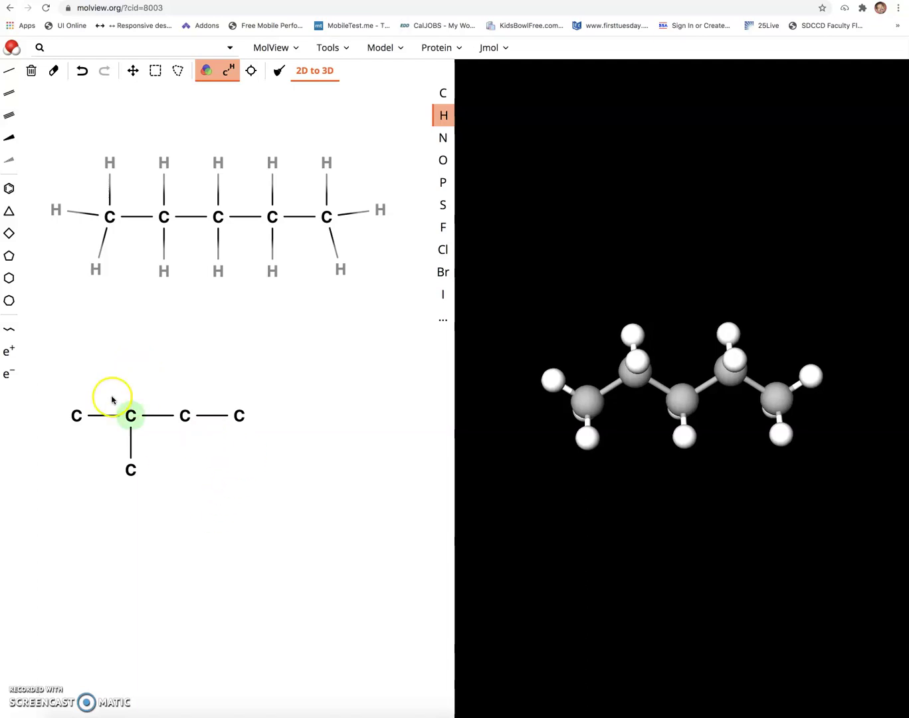
{"action": "left_click_drag", "start_coordinate": [132, 403], "coordinate": [130, 372]}
{"action": "mouse_move", "coordinate": [185, 402]}
{"action": "left_mouse_down"}
{"action": "mouse_move", "coordinate": [185, 365]}
{"action": "mouse_move", "coordinate": [185, 440]}
{"action": "left_mouse_up"}
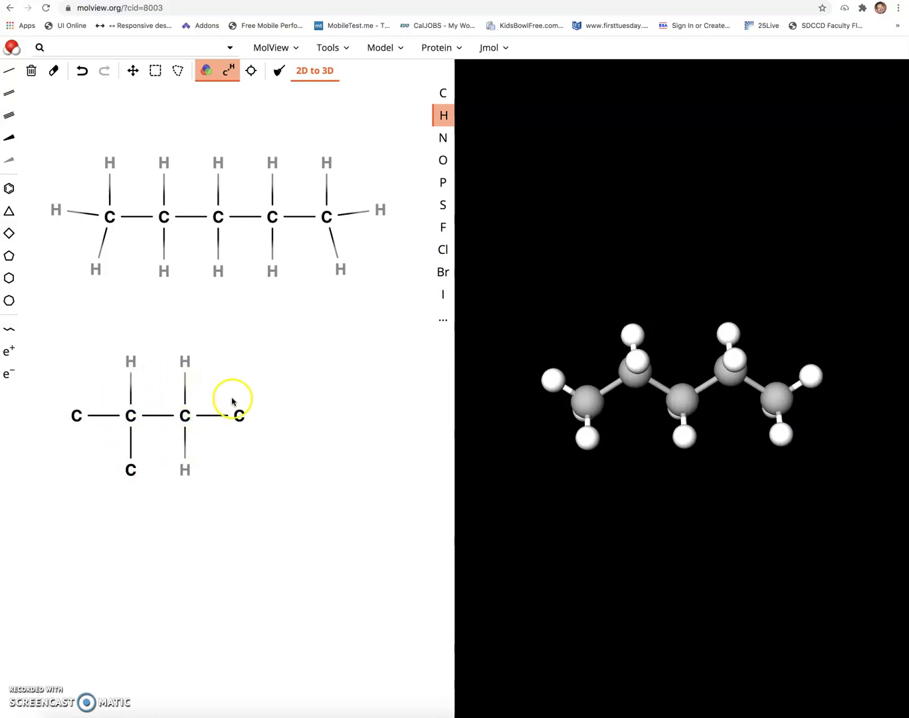
{"action": "mouse_move", "coordinate": [238, 409]}
{"action": "left_mouse_down"}
{"action": "mouse_move", "coordinate": [239, 364]}
{"action": "mouse_move", "coordinate": [285, 426]}
{"action": "mouse_move", "coordinate": [256, 460]}
{"action": "left_mouse_up"}
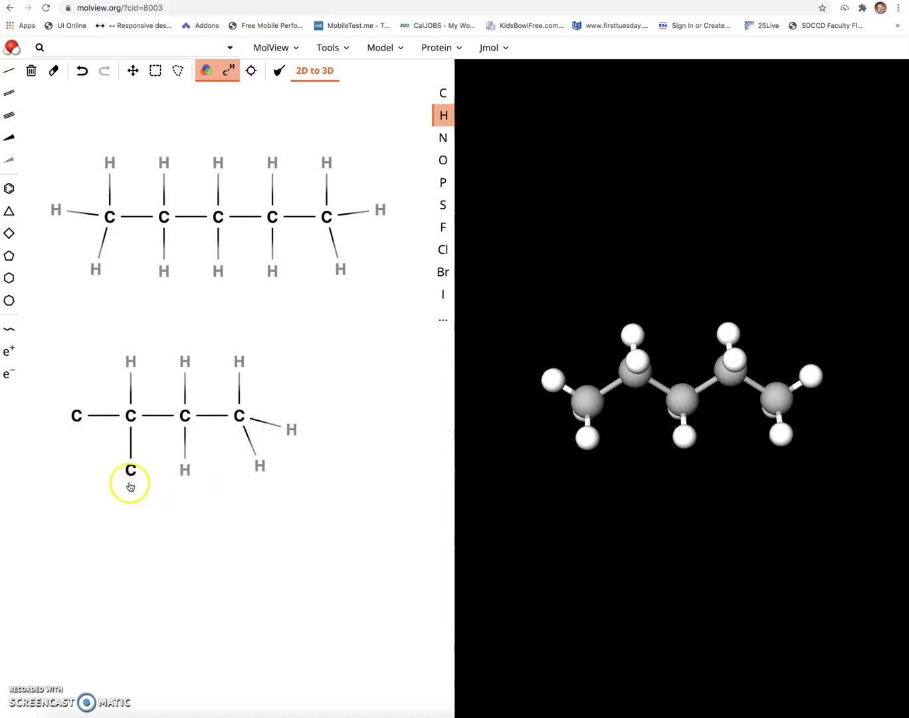
{"action": "left_click_drag", "start_coordinate": [125, 482], "coordinate": [103, 496]}
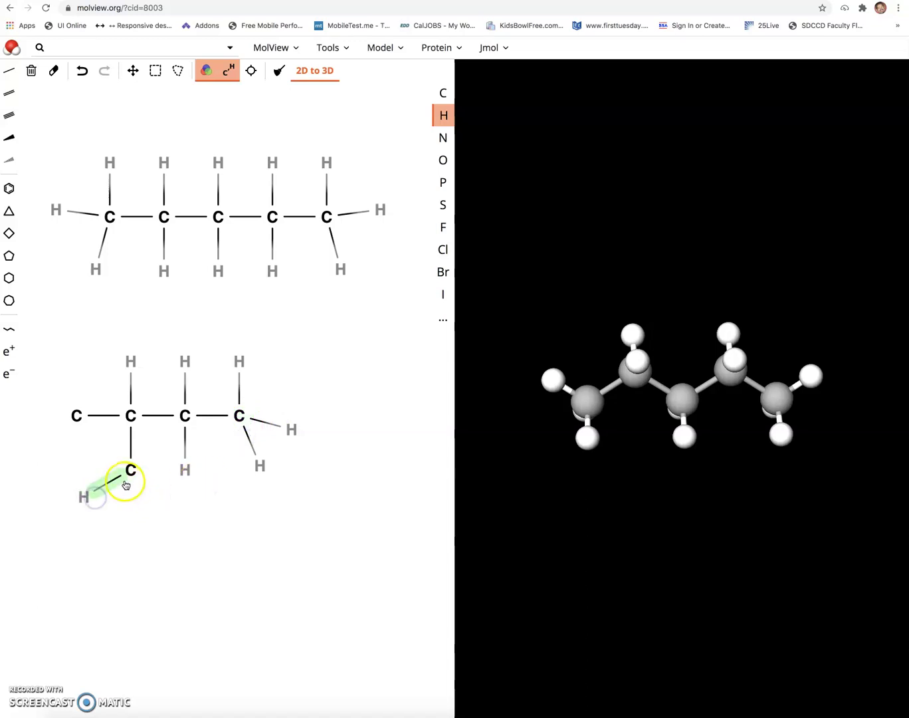
{"action": "left_click", "coordinate": [127, 485]}
{"action": "left_click", "coordinate": [129, 491]}
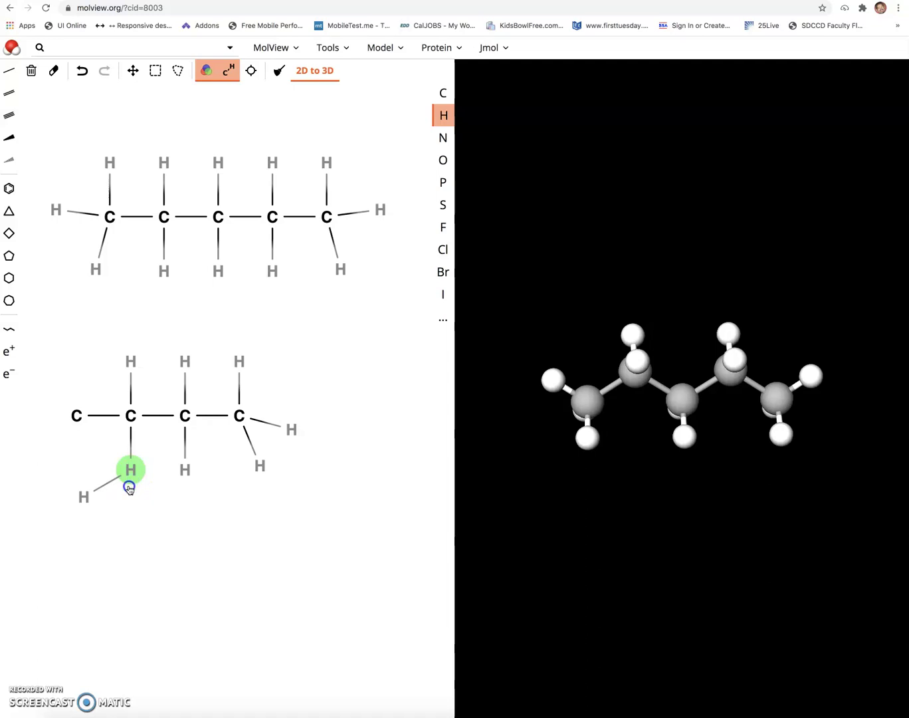
{"action": "left_click_drag", "start_coordinate": [138, 484], "coordinate": [168, 494]}
- Erase a misplaced hydrogen, then add the remaining hydrogens to the third, branch and leftmost carbons
{"action": "left_click", "coordinate": [55, 71]}
{"action": "left_click", "coordinate": [186, 469]}
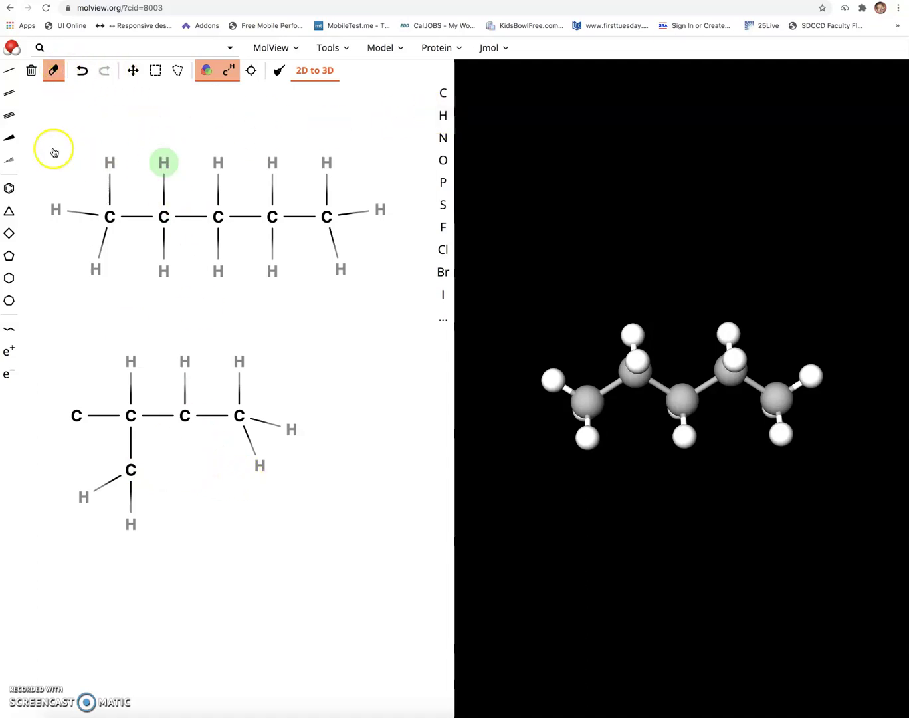
{"action": "left_click", "coordinate": [9, 73]}
{"action": "left_click", "coordinate": [444, 115]}
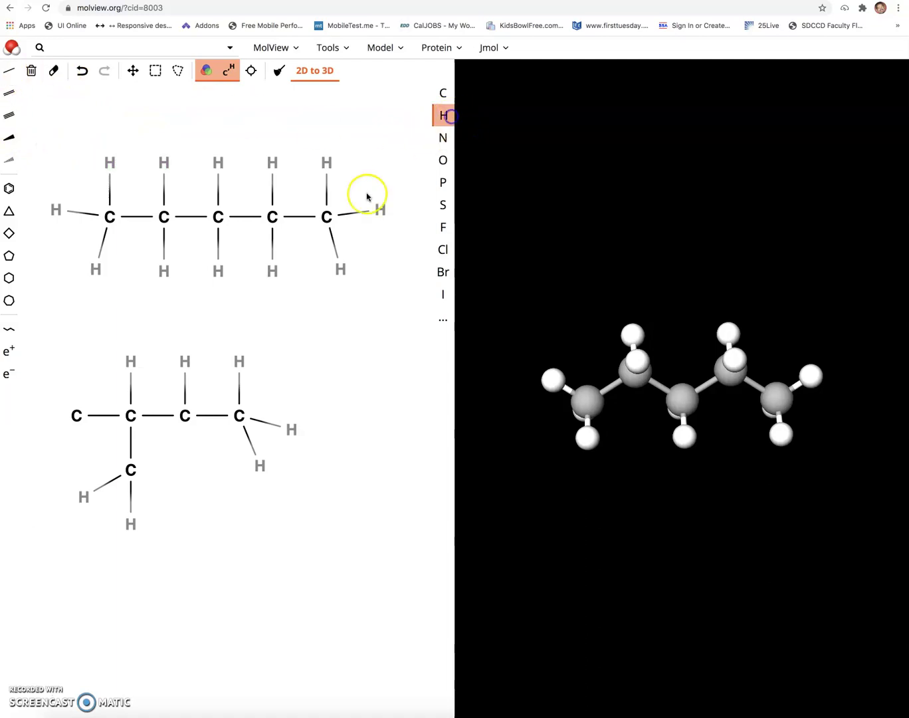
{"action": "left_click", "coordinate": [186, 416]}
{"action": "left_click", "coordinate": [150, 473]}
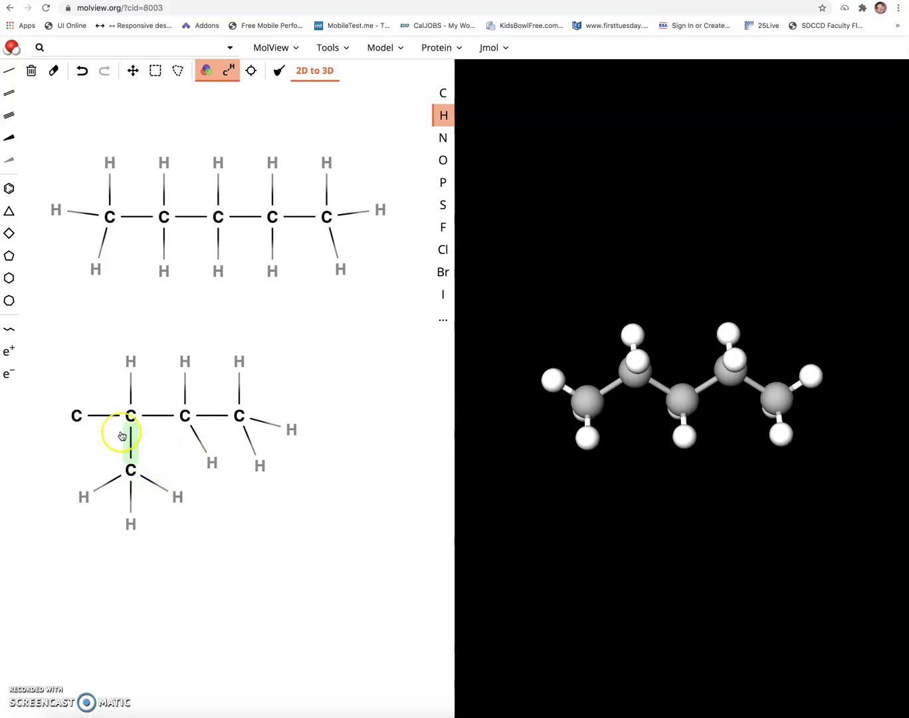
{"action": "left_click", "coordinate": [75, 414]}
{"action": "left_click", "coordinate": [63, 415]}
{"action": "left_click_drag", "start_coordinate": [66, 415], "coordinate": [31, 408]}
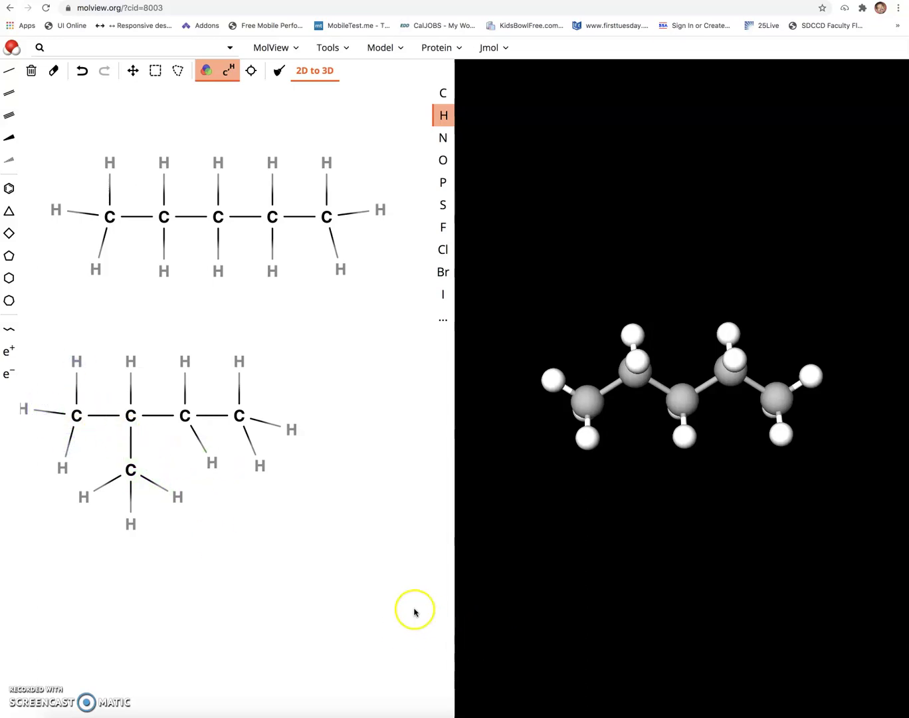
- Erase the stray lone hydrogen near the bottom of the sketch
{"action": "left_click", "coordinate": [360, 593]}
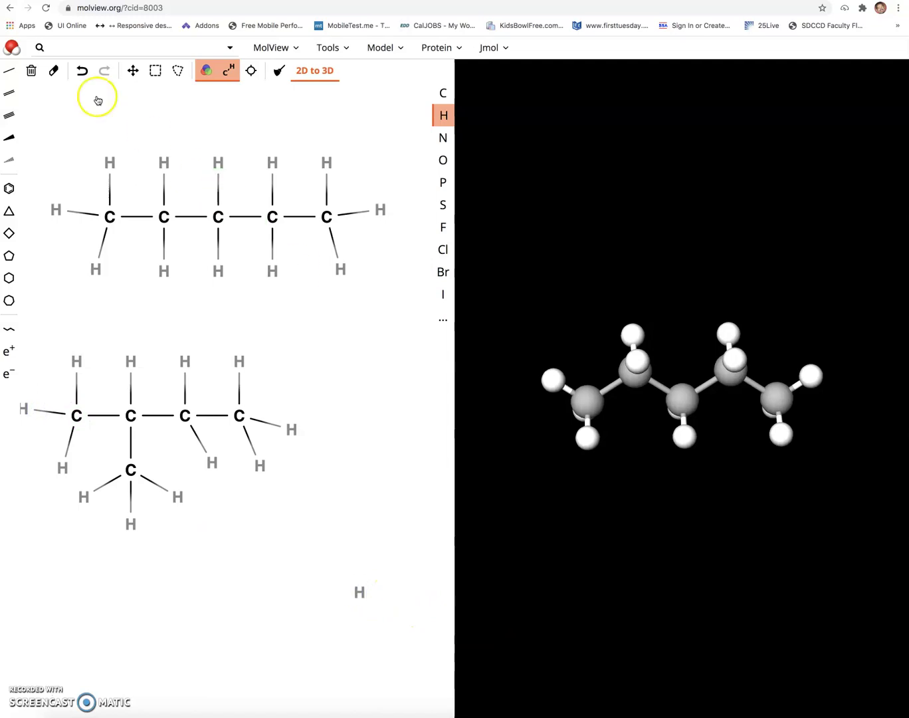
{"action": "left_click", "coordinate": [133, 70]}
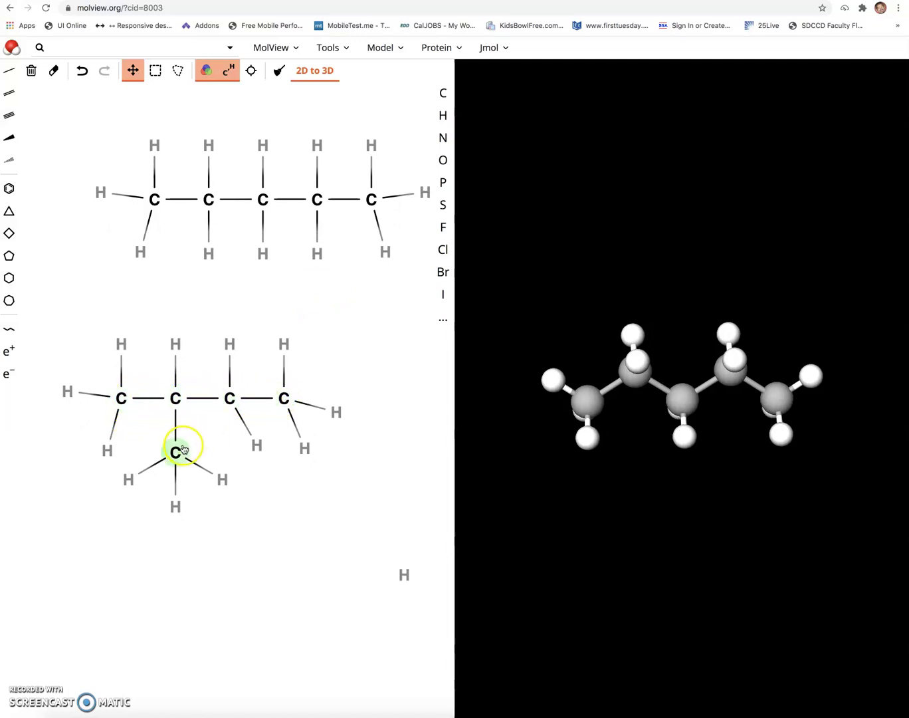
{"action": "left_click", "coordinate": [53, 71]}
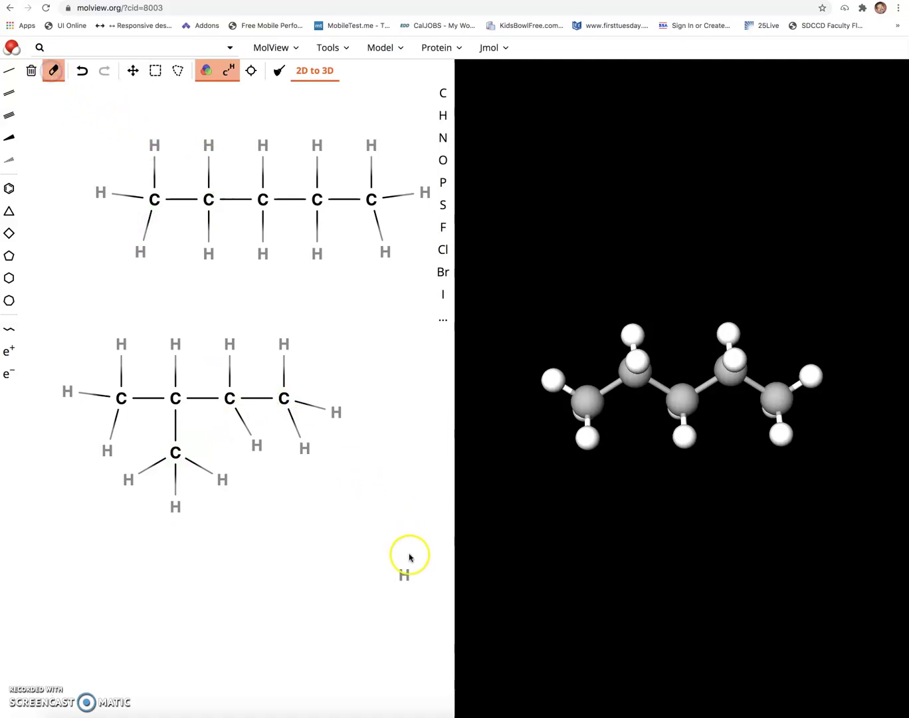
{"action": "left_click", "coordinate": [405, 574]}
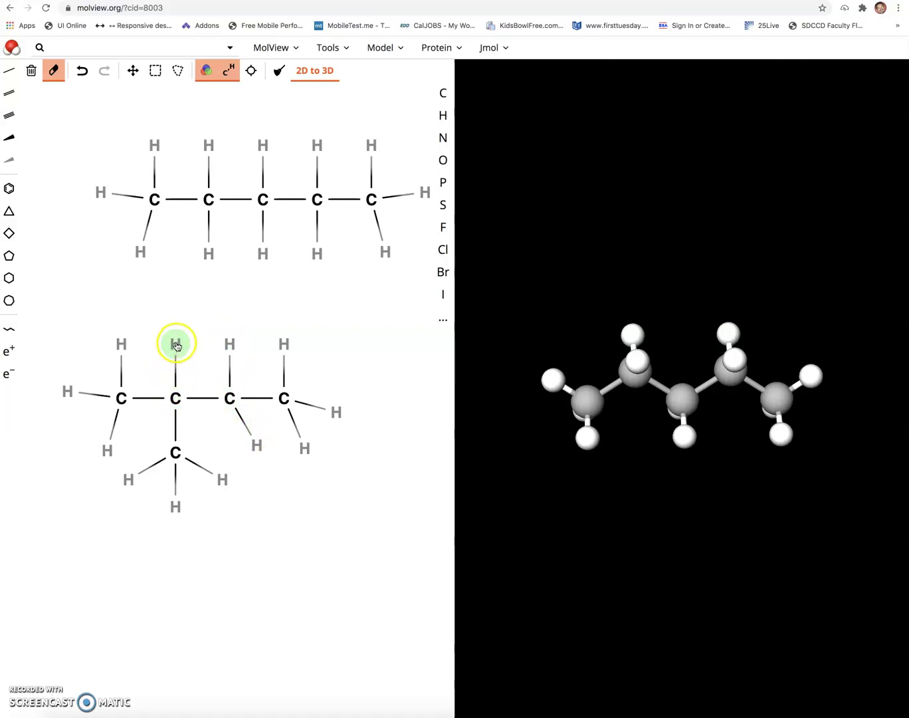
- Shift the pentane and 2-methylbutane formulas into position so both sit fully on the canvas
{"action": "mouse_move", "coordinate": [341, 311]}
{"action": "left_mouse_down"}
{"action": "mouse_move", "coordinate": [321, 307]}
{"action": "mouse_move", "coordinate": [330, 302]}
{"action": "left_mouse_up"}
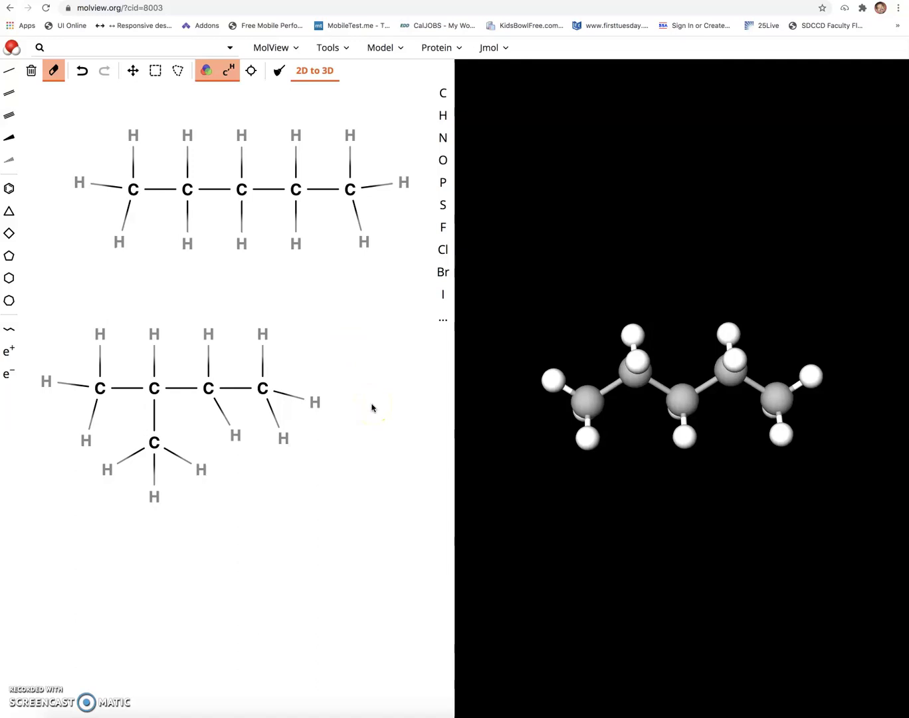
{"action": "left_click", "coordinate": [366, 371]}
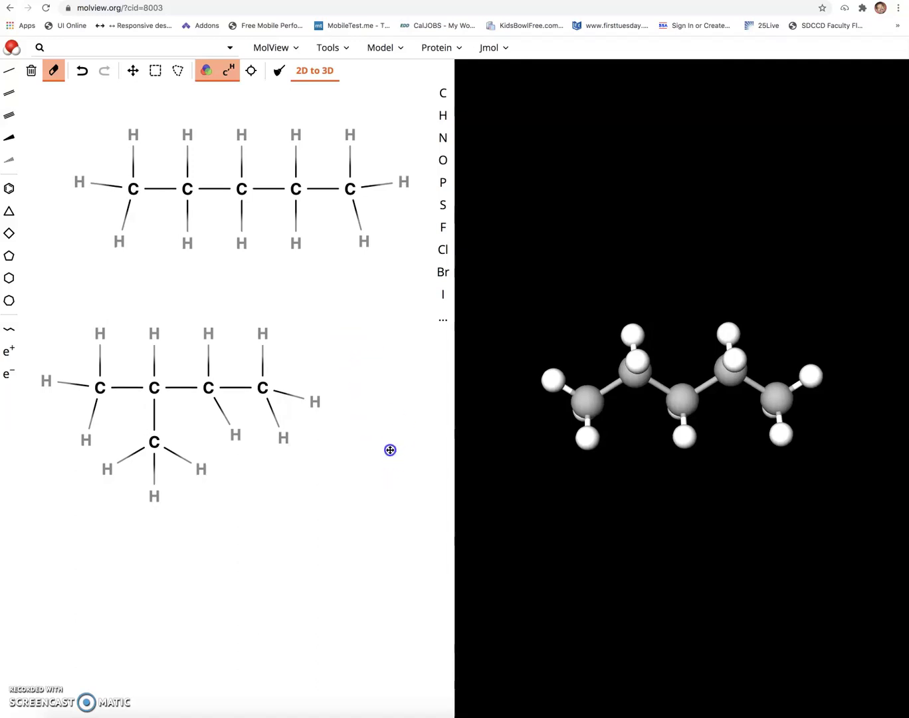
{"action": "left_click_drag", "start_coordinate": [390, 430], "coordinate": [387, 464]}
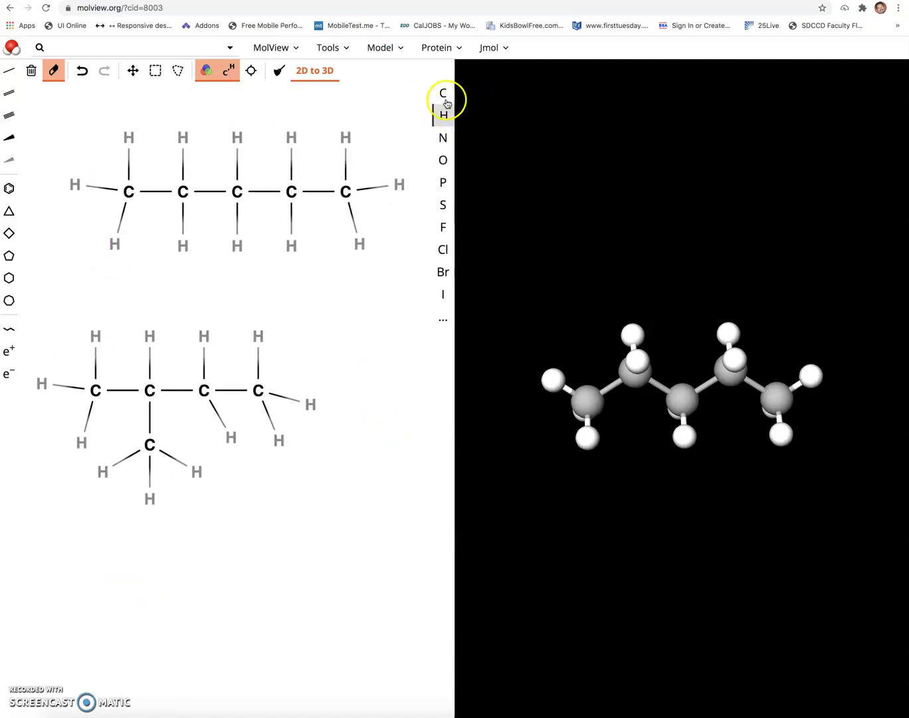
- Near the bottom, draw a four-carbon chain with one carbon branching down from its third carbon
{"action": "left_click", "coordinate": [446, 94]}
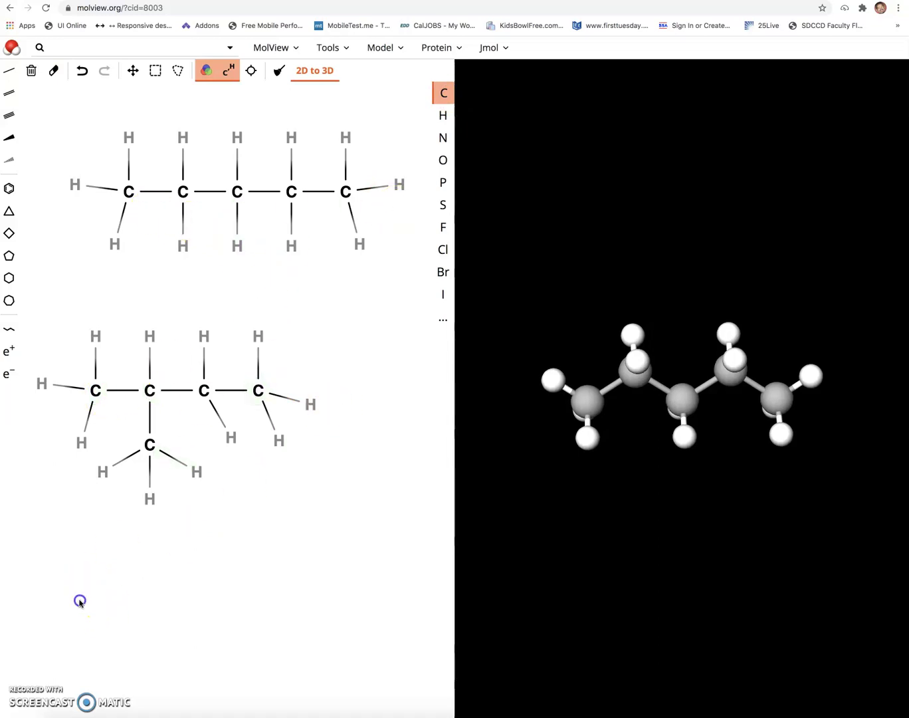
{"action": "left_click_drag", "start_coordinate": [95, 604], "coordinate": [233, 604]}
{"action": "left_click", "coordinate": [164, 604]}
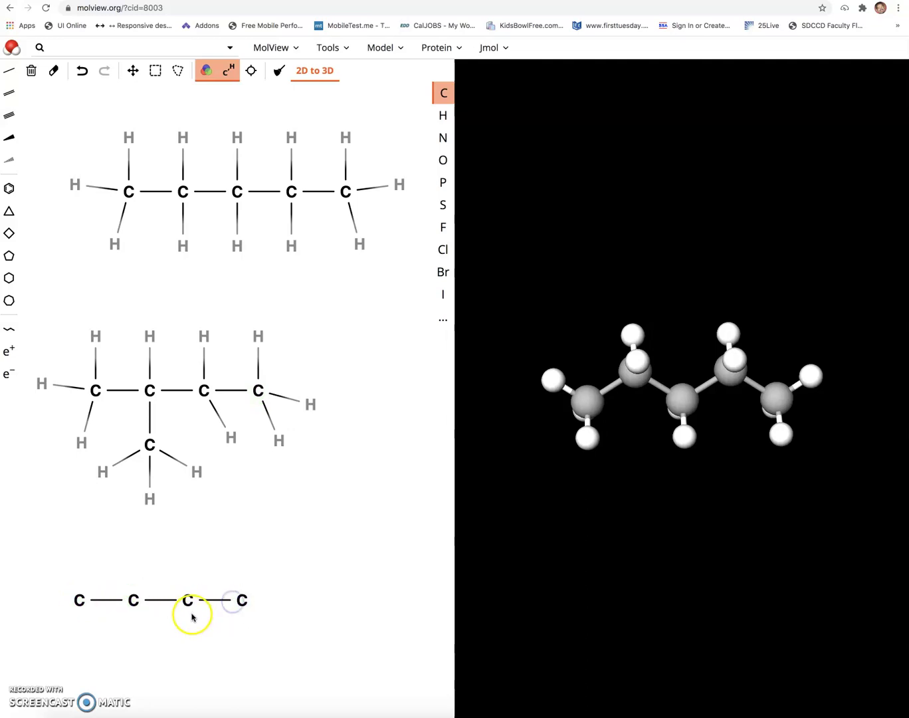
{"action": "left_click", "coordinate": [192, 617]}
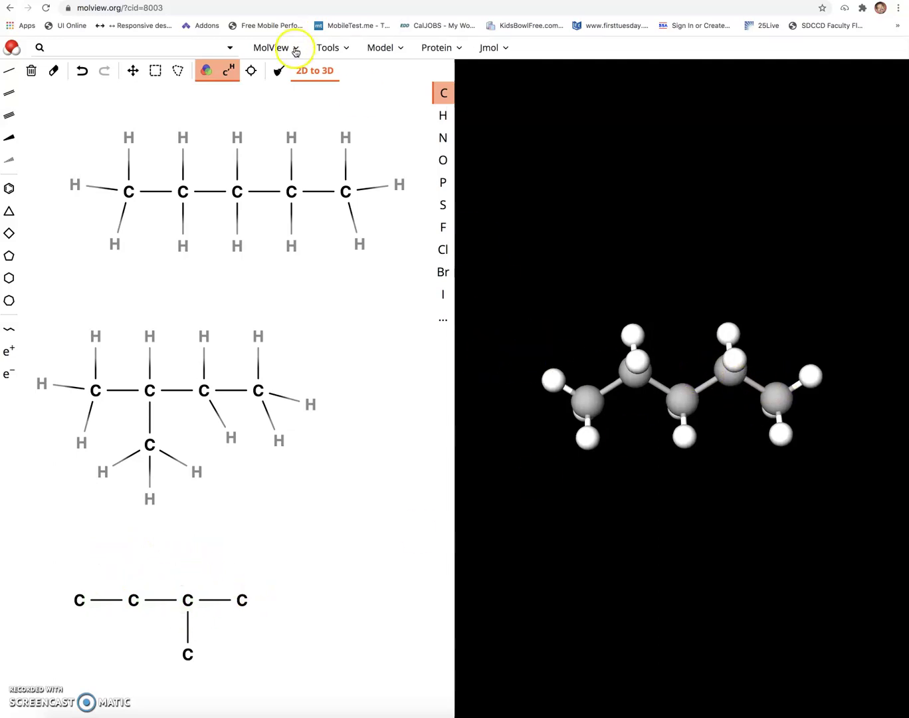
- Convert the sketched structures into 3D models in the Jmol viewer
{"action": "left_click", "coordinate": [312, 71]}
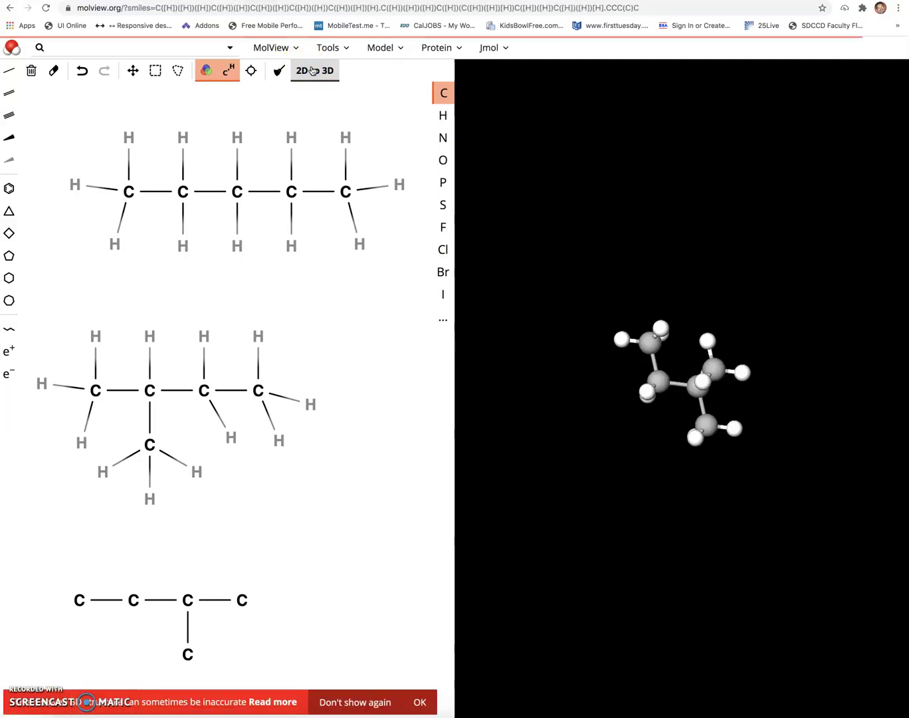
{"action": "left_click_drag", "start_coordinate": [781, 379], "coordinate": [700, 450]}
{"action": "scroll", "coordinate": [700, 450], "scroll_direction": "down", "scroll_amount": 3}
{"action": "scroll", "coordinate": [773, 439], "scroll_direction": "up", "scroll_amount": 2}
{"action": "left_click_drag", "start_coordinate": [773, 440], "coordinate": [754, 528]}
- Rotate the 3D models back and forth to view the branched alkane from several sides
{"action": "scroll", "coordinate": [771, 545], "scroll_direction": "up", "scroll_amount": 3}
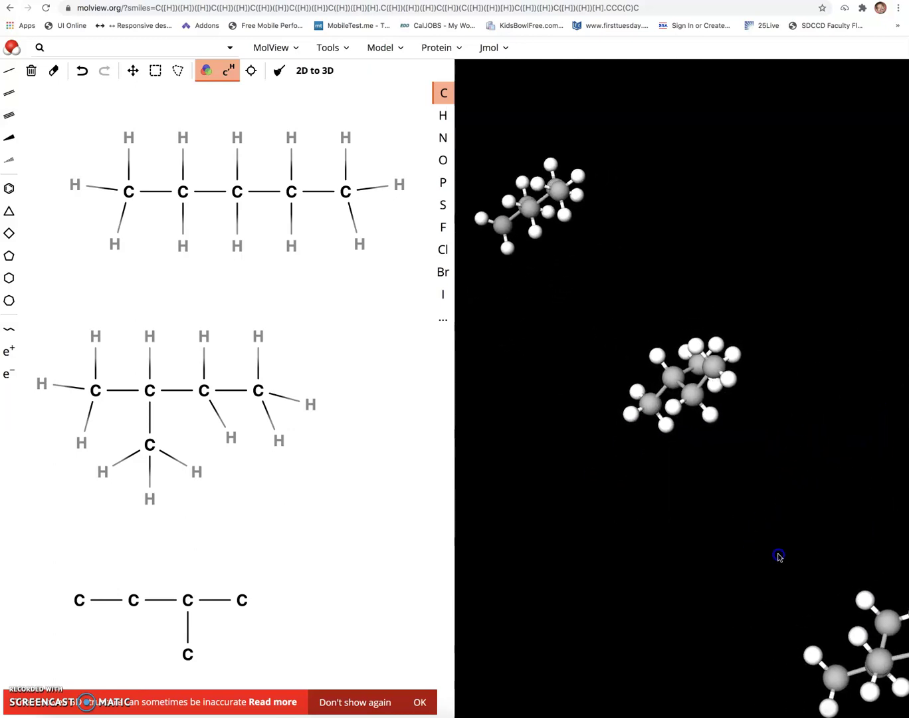
{"action": "scroll", "coordinate": [655, 233], "scroll_direction": "up", "scroll_amount": 3}
{"action": "left_click_drag", "start_coordinate": [660, 159], "coordinate": [718, 369]}
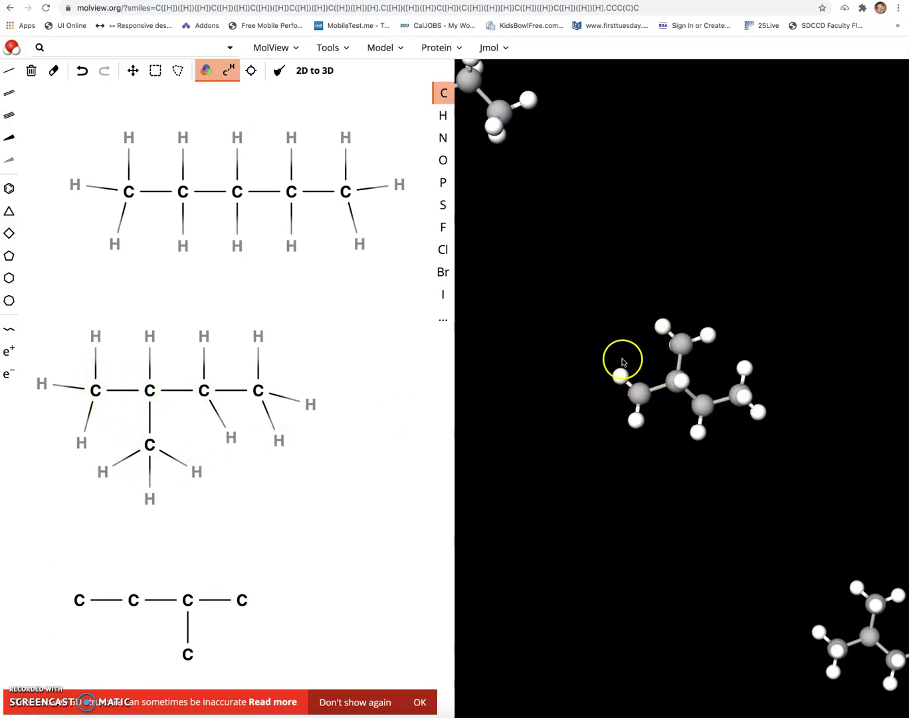
{"action": "left_click_drag", "start_coordinate": [672, 327], "coordinate": [680, 533]}
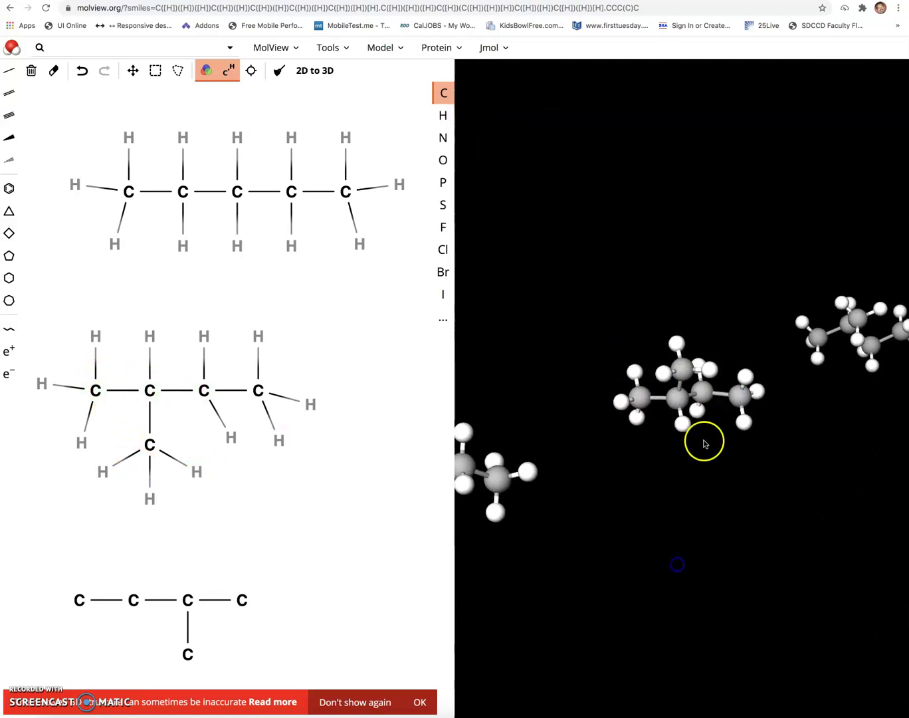
{"action": "left_click_drag", "start_coordinate": [711, 361], "coordinate": [845, 380]}
{"action": "left_click_drag", "start_coordinate": [579, 468], "coordinate": [640, 416]}
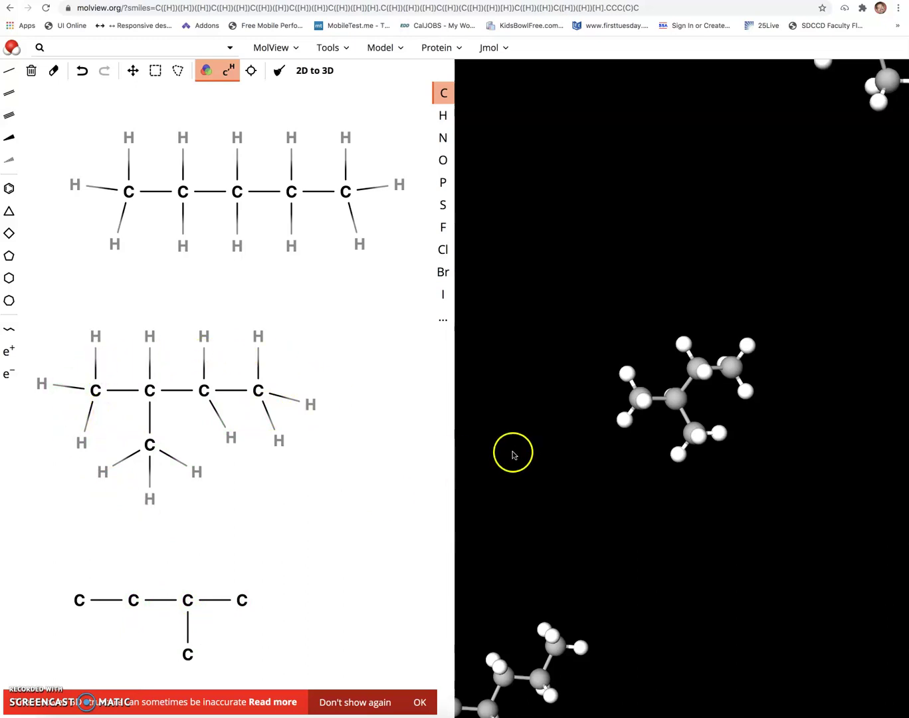
{"action": "left_click_drag", "start_coordinate": [573, 429], "coordinate": [859, 387]}
{"action": "left_click_drag", "start_coordinate": [729, 406], "coordinate": [810, 410]}
{"action": "left_click_drag", "start_coordinate": [625, 430], "coordinate": [562, 402]}
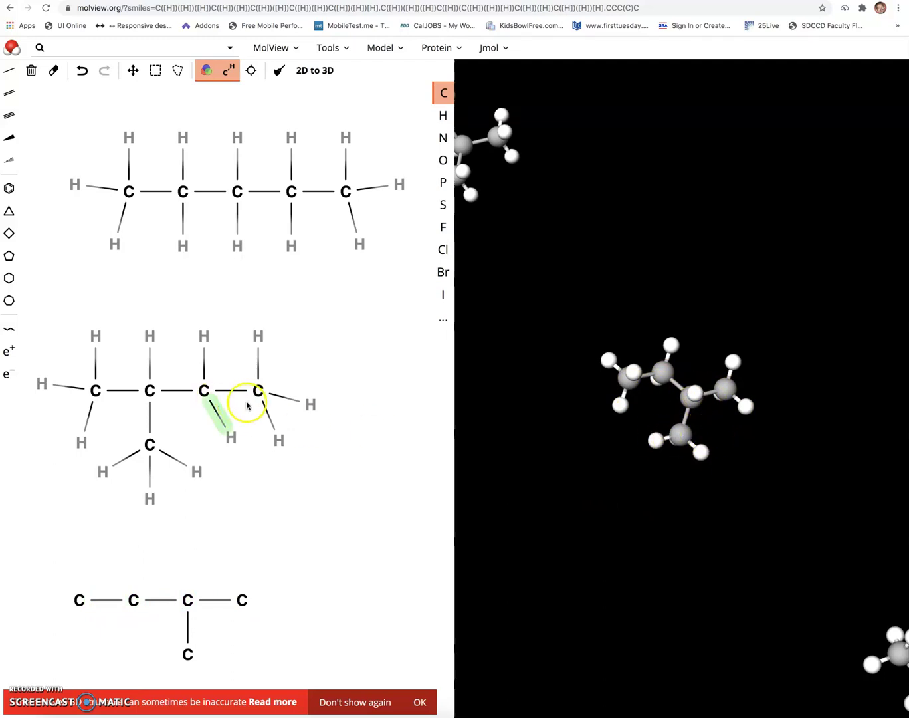
{"action": "mouse_move", "coordinate": [788, 412]}
{"action": "left_mouse_down"}
{"action": "mouse_move", "coordinate": [534, 403]}
{"action": "mouse_move", "coordinate": [646, 389]}
{"action": "mouse_move", "coordinate": [535, 387]}
{"action": "left_mouse_up"}
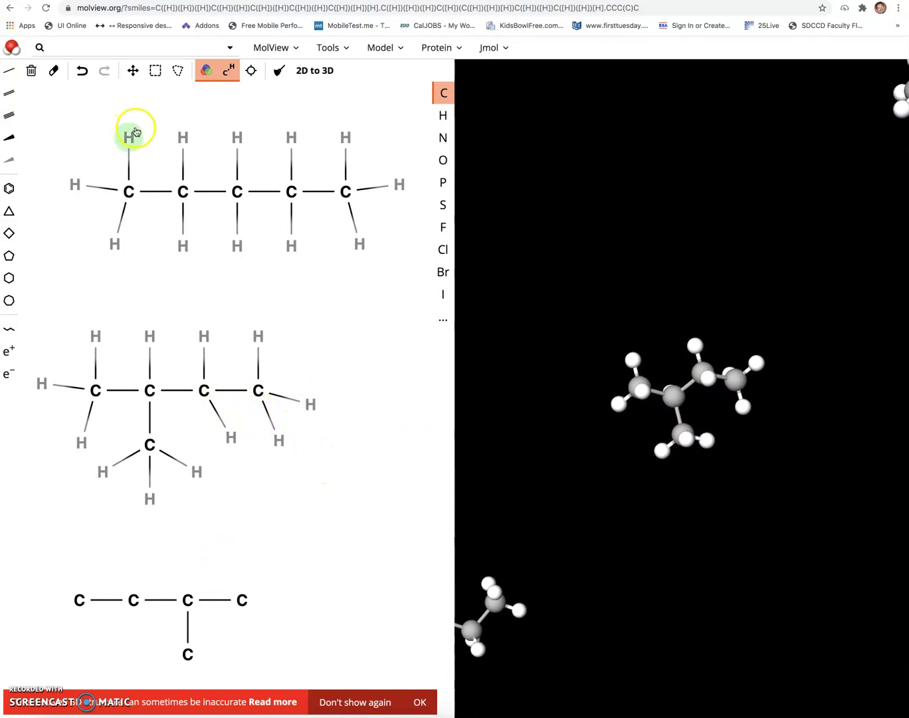
- Lasso-select and delete the bare skeleton at the bottom, then dismiss the inaccurate-results notice
{"action": "left_click", "coordinate": [177, 70]}
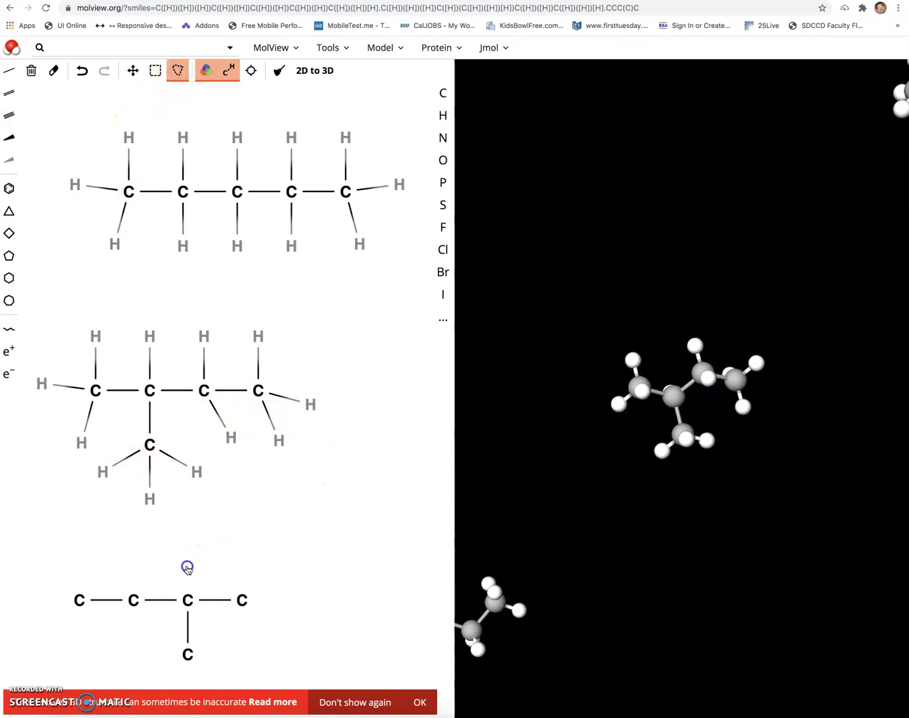
{"action": "mouse_move", "coordinate": [186, 566]}
{"action": "left_mouse_down"}
{"action": "mouse_move", "coordinate": [54, 571]}
{"action": "mouse_move", "coordinate": [47, 615]}
{"action": "mouse_move", "coordinate": [164, 671]}
{"action": "mouse_move", "coordinate": [276, 639]}
{"action": "mouse_move", "coordinate": [295, 577]}
{"action": "mouse_move", "coordinate": [207, 554]}
{"action": "left_mouse_up"}
{"action": "key", "text": "Delete"}
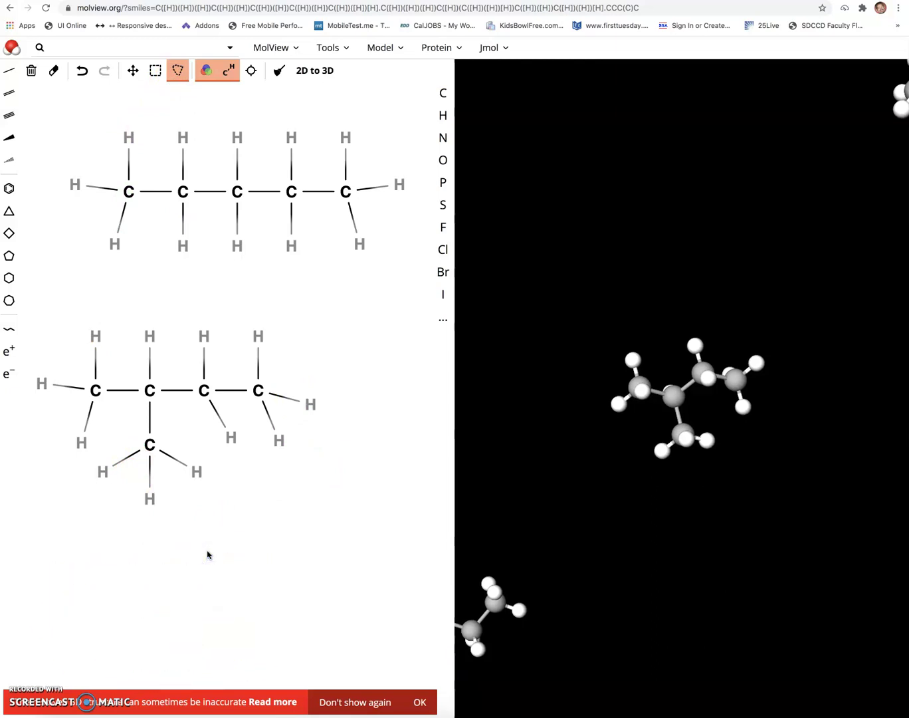
{"action": "left_click", "coordinate": [419, 701]}
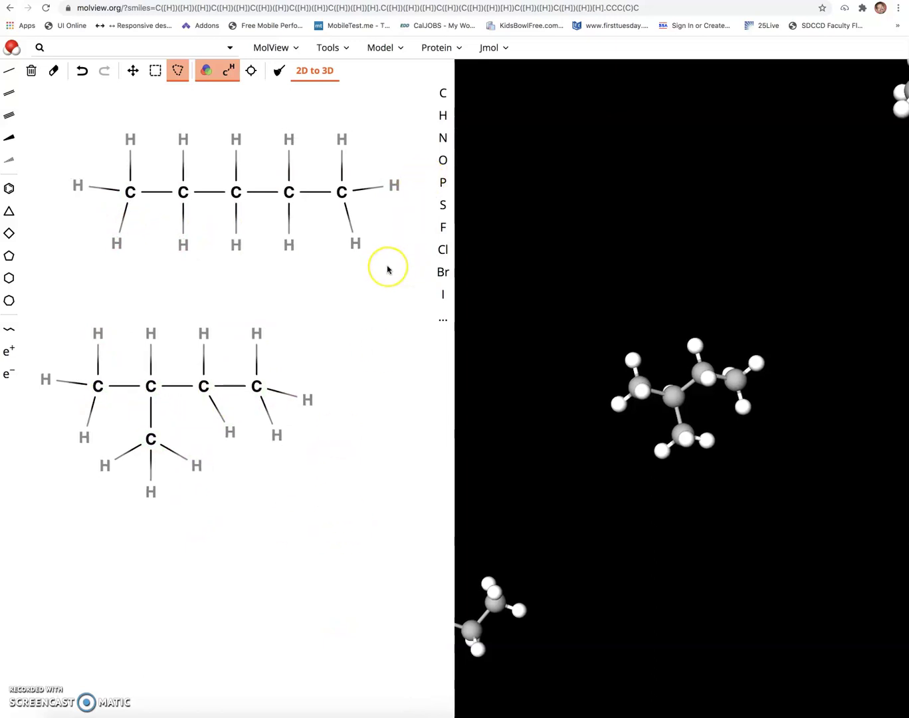
- Below 2-methylbutane, draw a central carbon bonded to four carbons, erasing an extra carbon
{"action": "left_click", "coordinate": [443, 93]}
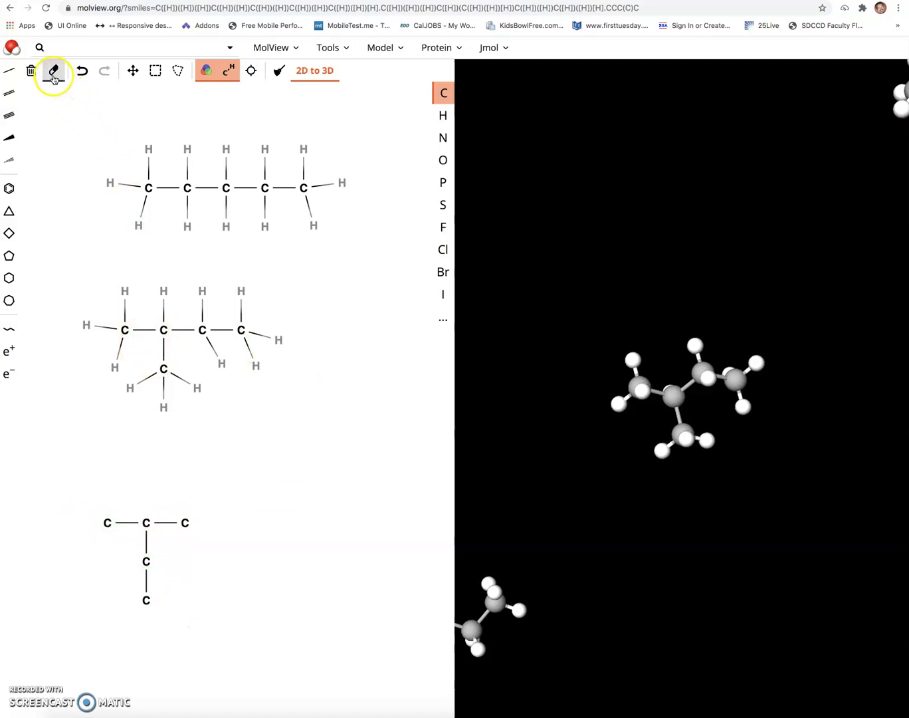
{"action": "left_click", "coordinate": [54, 71]}
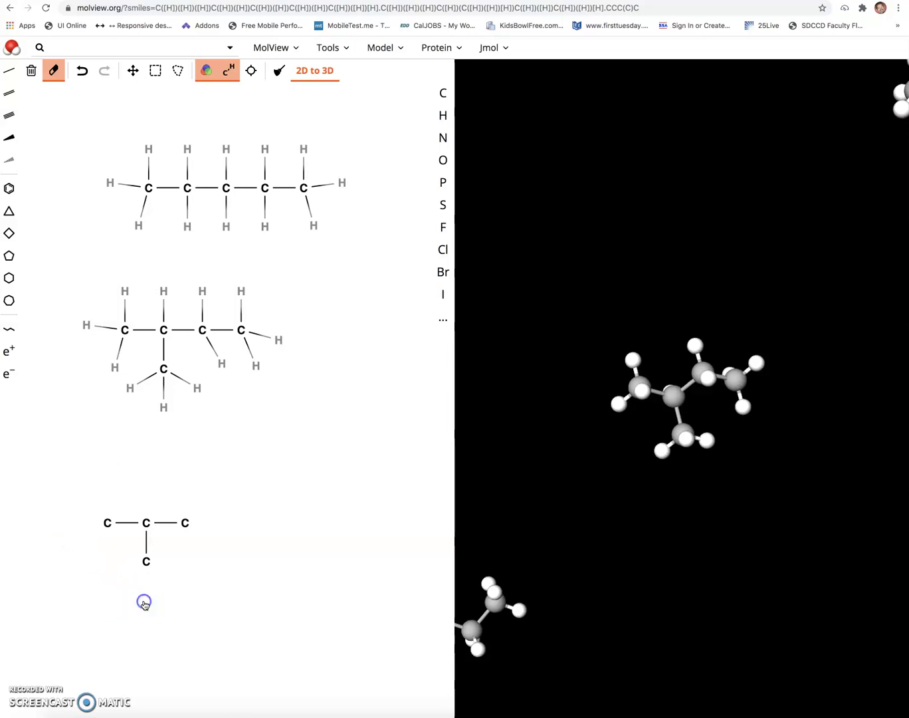
{"action": "left_click", "coordinate": [443, 94]}
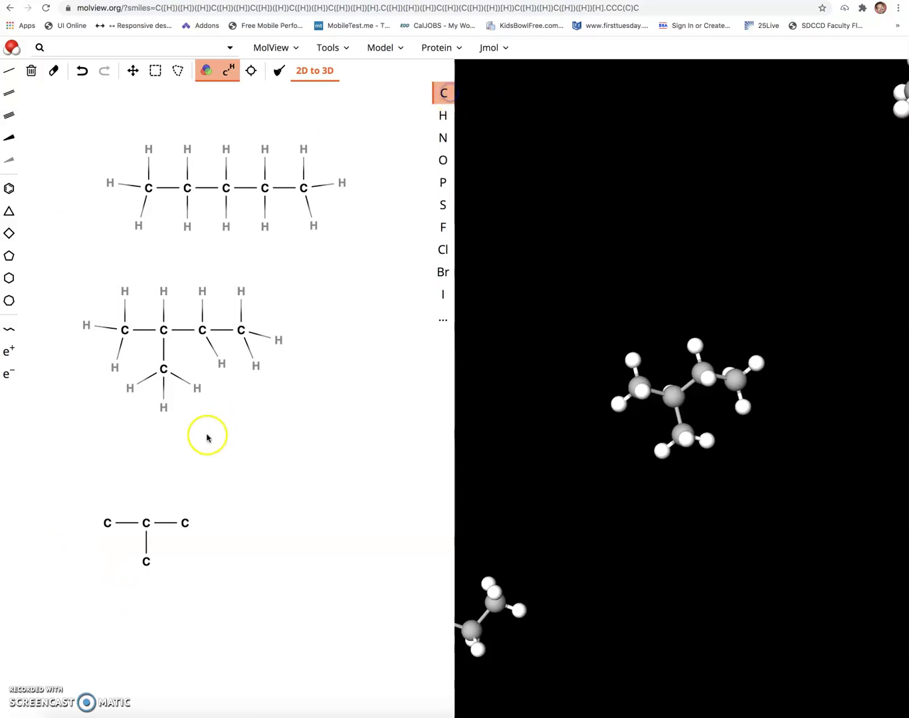
{"action": "left_click", "coordinate": [433, 493]}
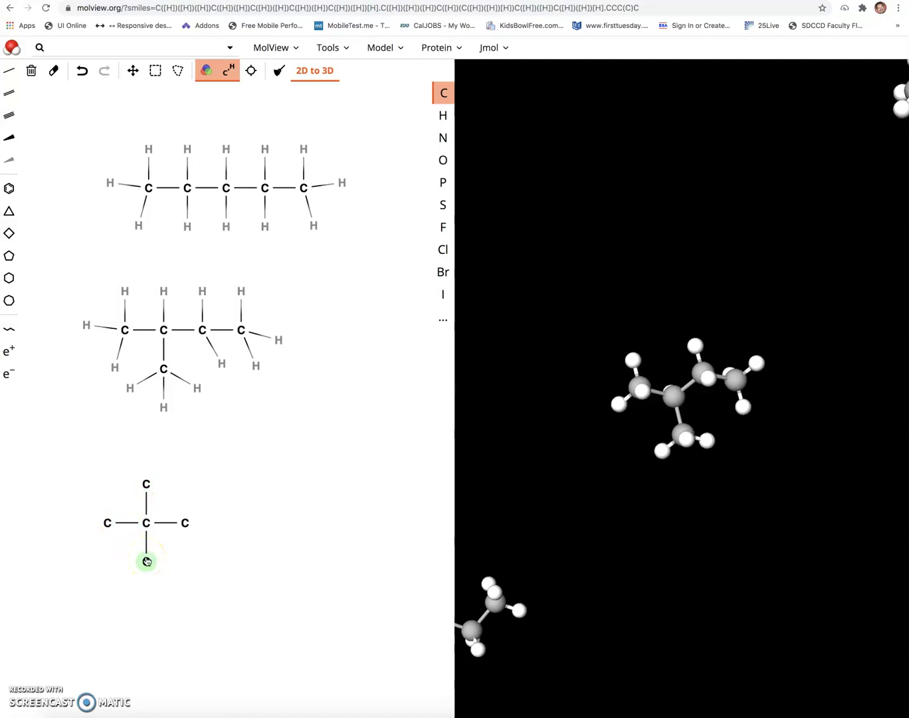
{"action": "left_click", "coordinate": [149, 527]}
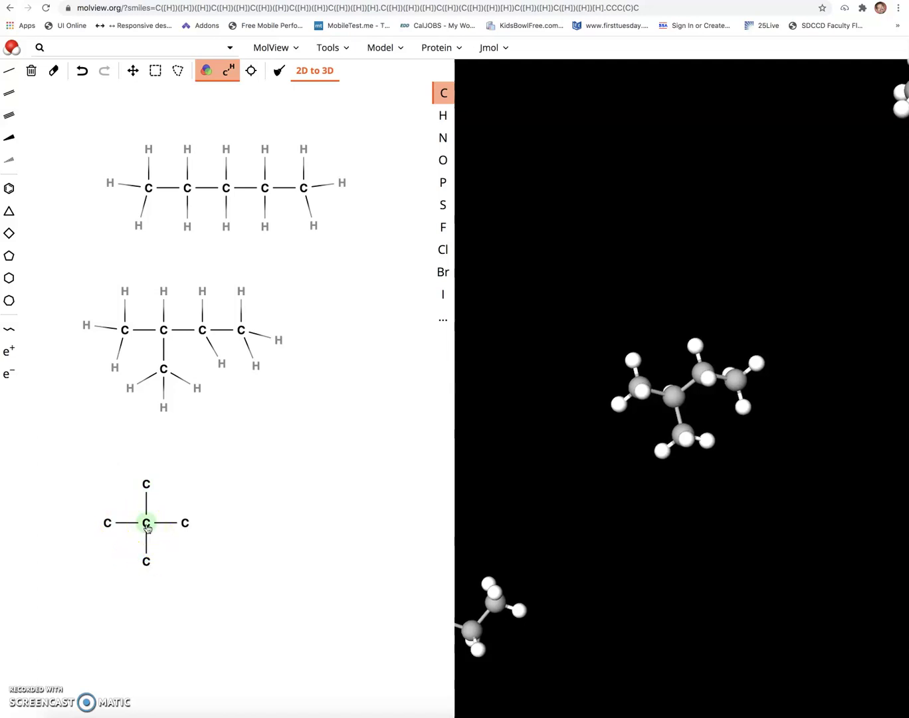
{"action": "mouse_move", "coordinate": [147, 500]}
{"action": "left_mouse_down"}
{"action": "mouse_move", "coordinate": [119, 525]}
{"action": "mouse_move", "coordinate": [152, 511]}
{"action": "mouse_move", "coordinate": [139, 509]}
{"action": "left_mouse_up"}
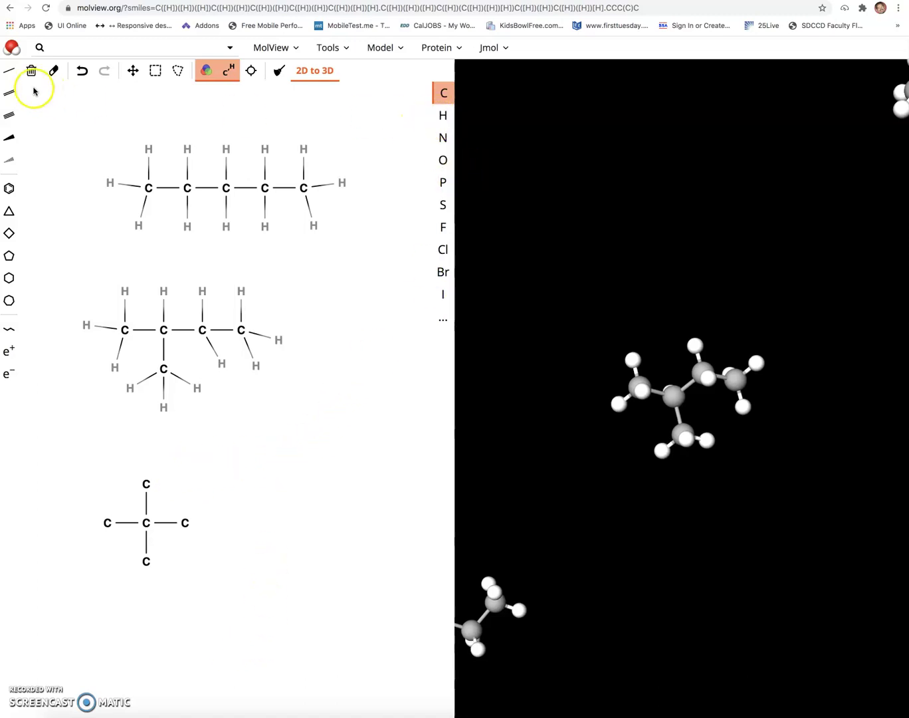
- Attach hydrogens to the right, lower and left outer carbons of the bottom skeleton
{"action": "left_click", "coordinate": [444, 115]}
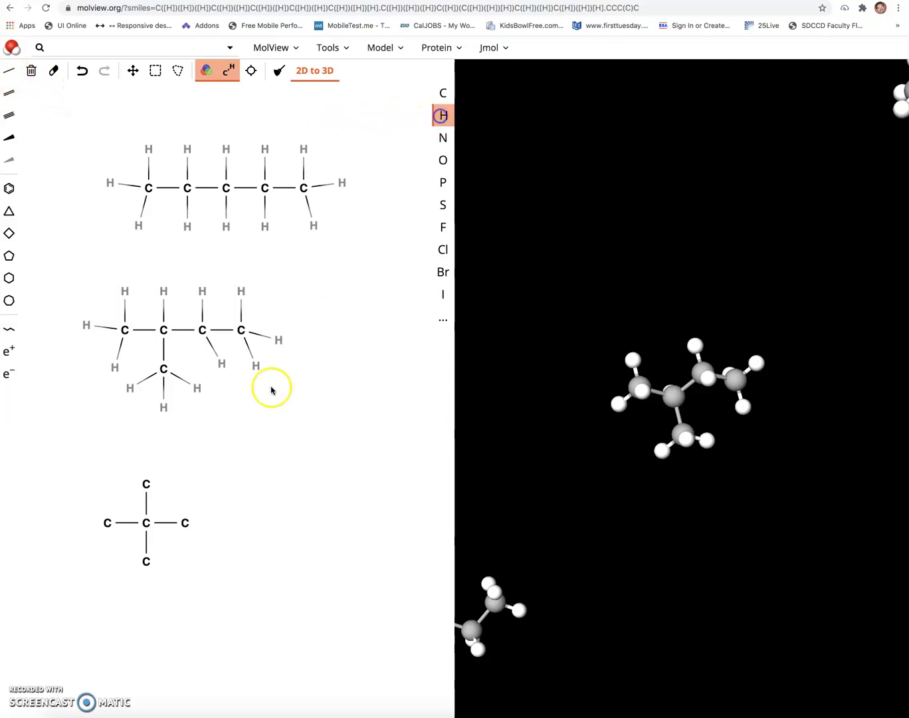
{"action": "left_click", "coordinate": [187, 528]}
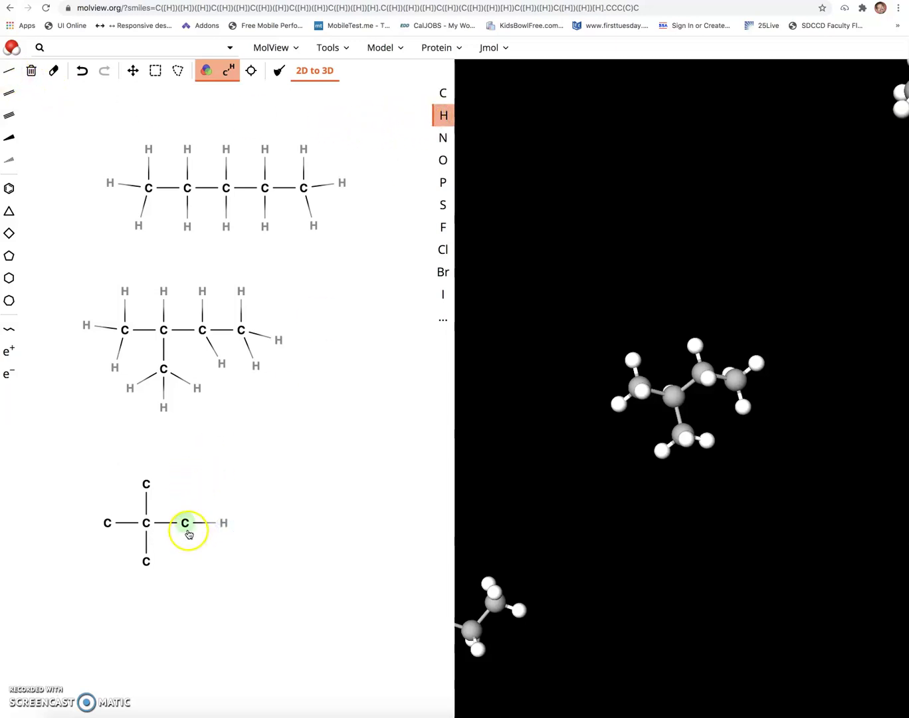
{"action": "left_click", "coordinate": [184, 522]}
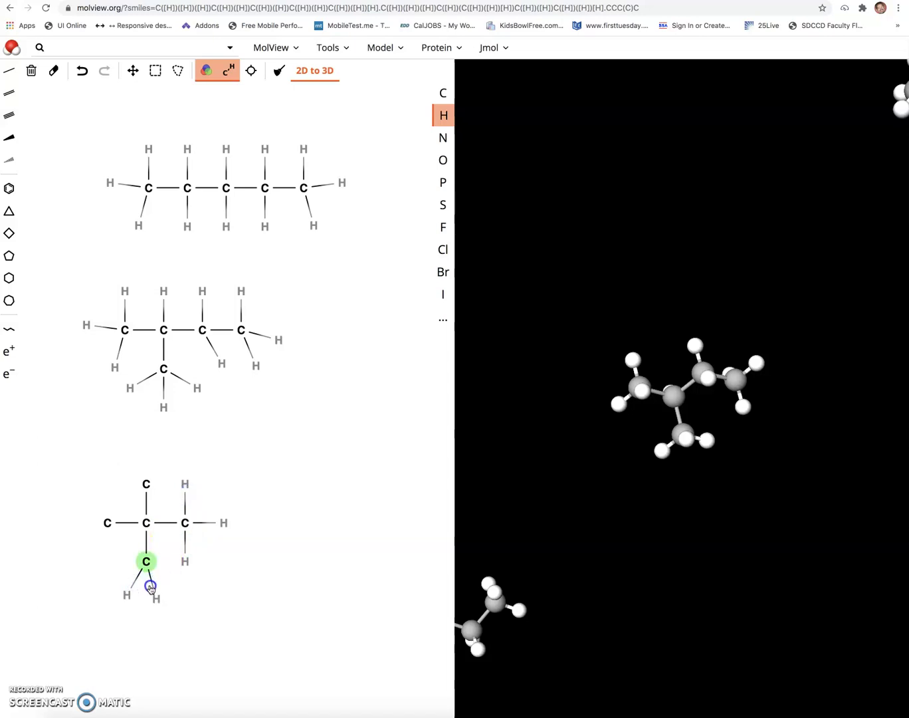
{"action": "left_click_drag", "start_coordinate": [123, 570], "coordinate": [105, 533]}
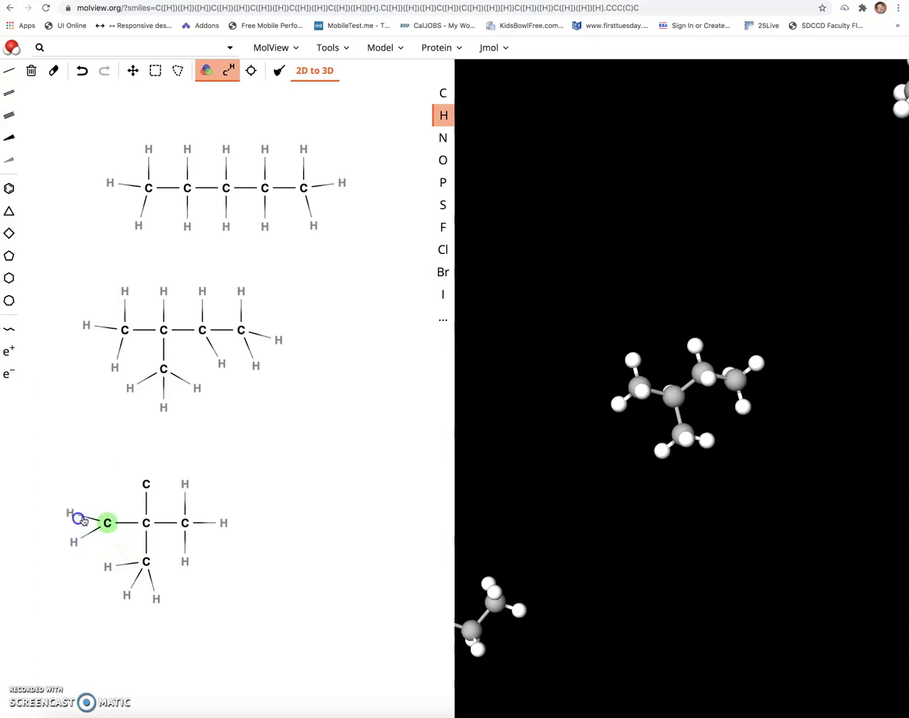
{"action": "left_click", "coordinate": [96, 517]}
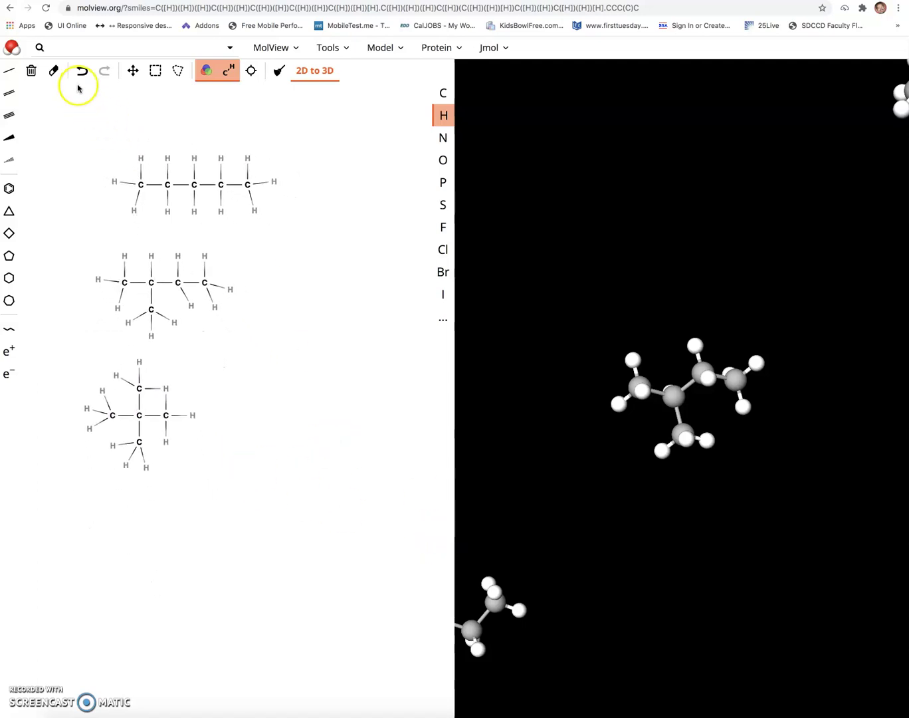
- Give the right and top carbons their third hydrogens to finish 2,2-dimethylpropane
{"action": "left_click", "coordinate": [53, 69]}
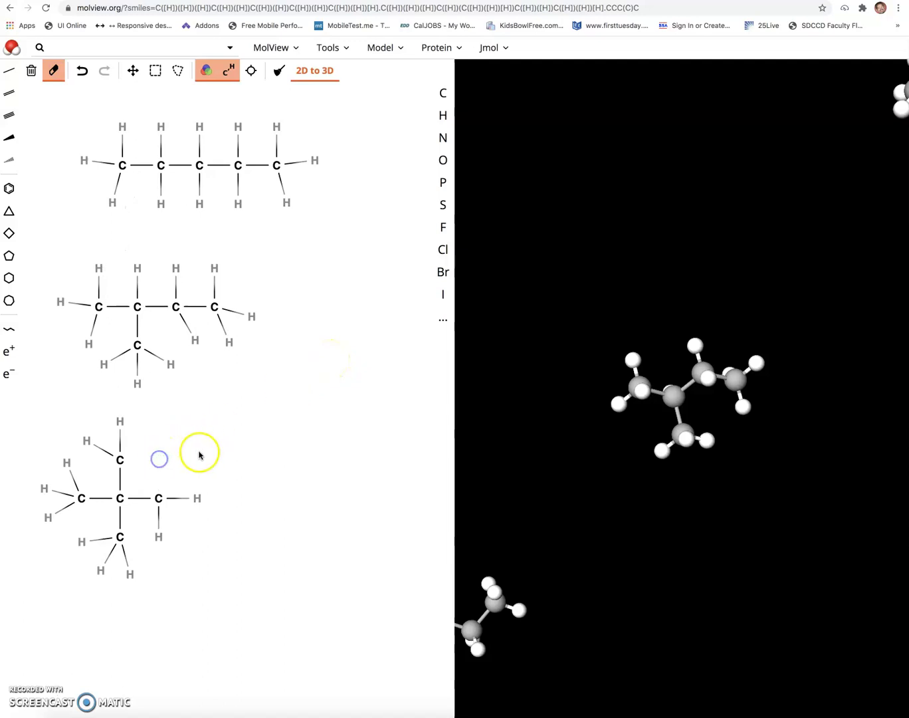
{"action": "left_click", "coordinate": [11, 69]}
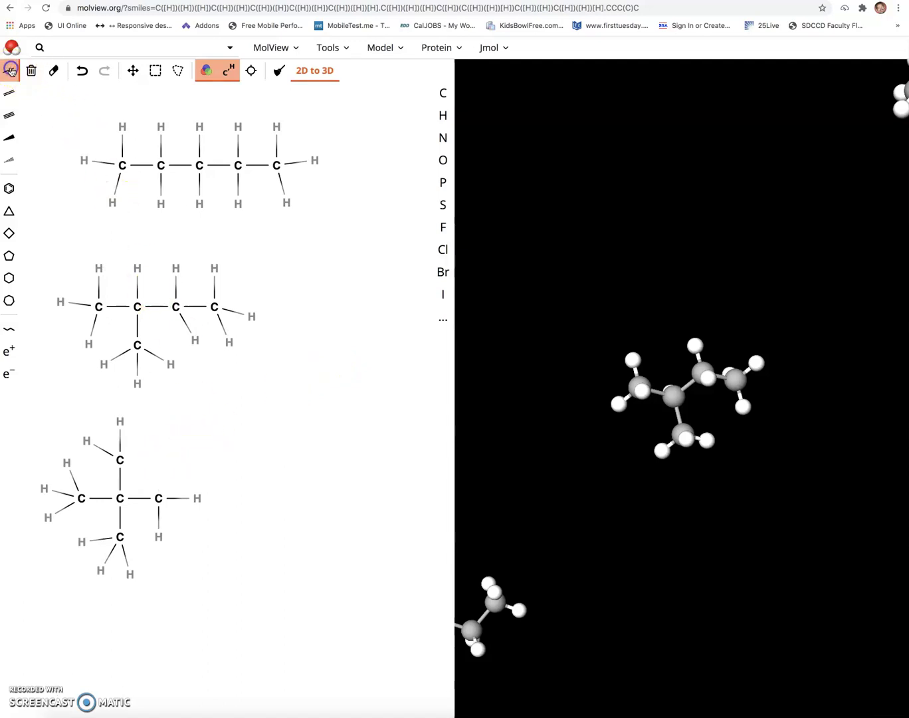
{"action": "left_click", "coordinate": [443, 115]}
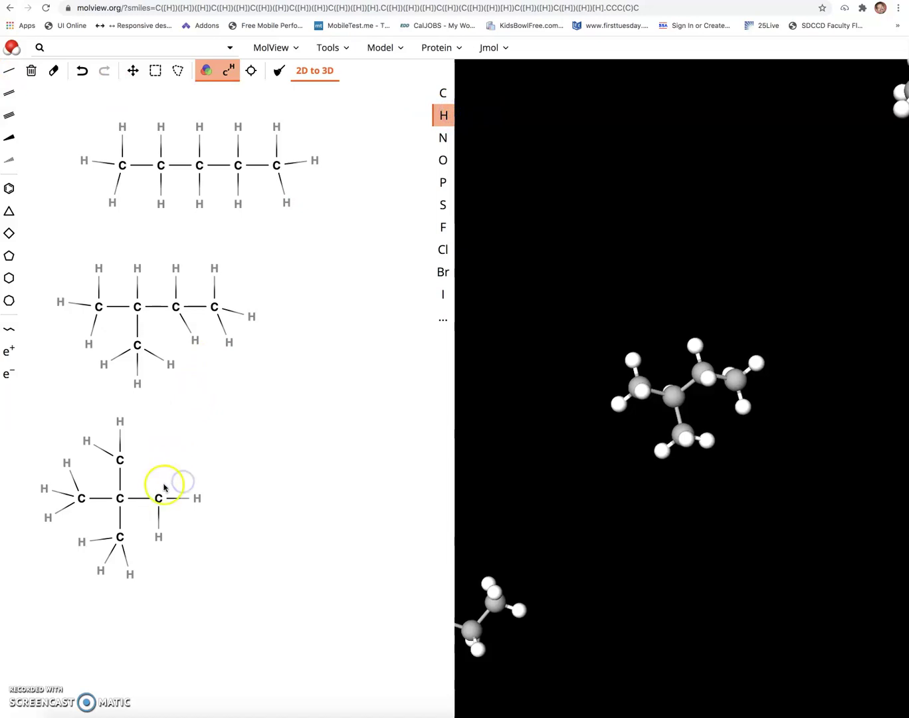
{"action": "left_click_drag", "start_coordinate": [164, 490], "coordinate": [177, 477]}
{"action": "left_click", "coordinate": [126, 460]}
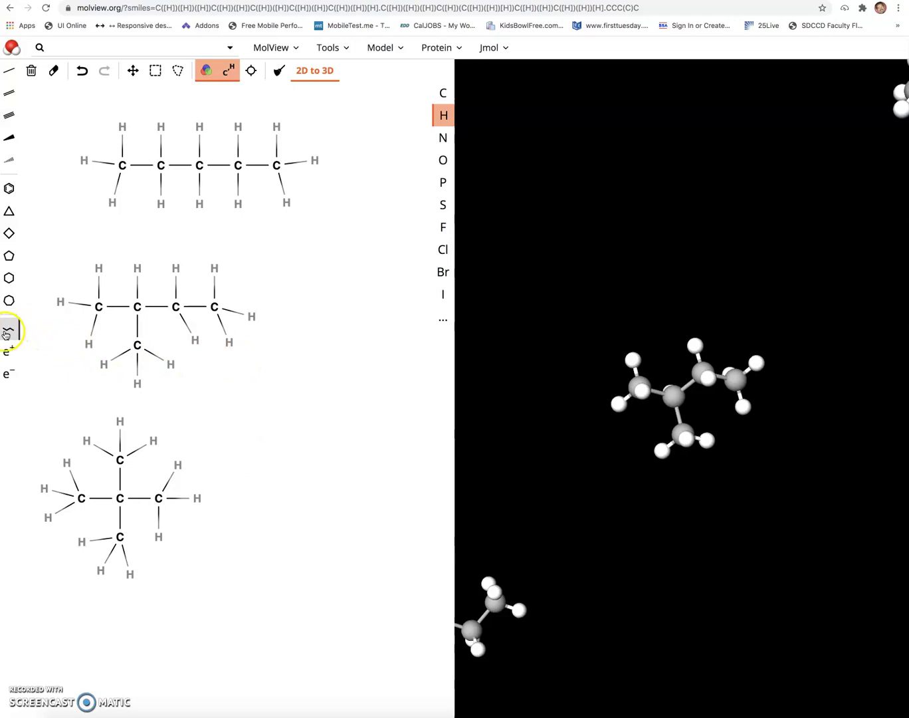
- Draw a trial small zigzag carbon chain, then erase all its carbons
{"action": "left_click", "coordinate": [6, 331]}
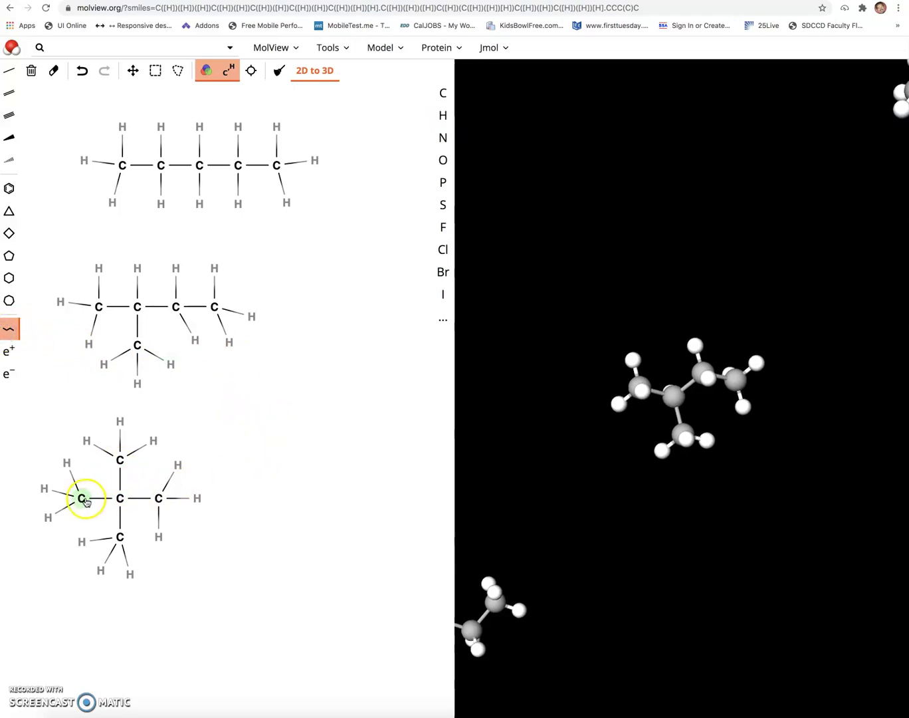
{"action": "left_click", "coordinate": [269, 498]}
{"action": "mouse_move", "coordinate": [274, 497]}
{"action": "left_mouse_down"}
{"action": "mouse_move", "coordinate": [308, 475]}
{"action": "mouse_move", "coordinate": [341, 505]}
{"action": "left_mouse_up"}
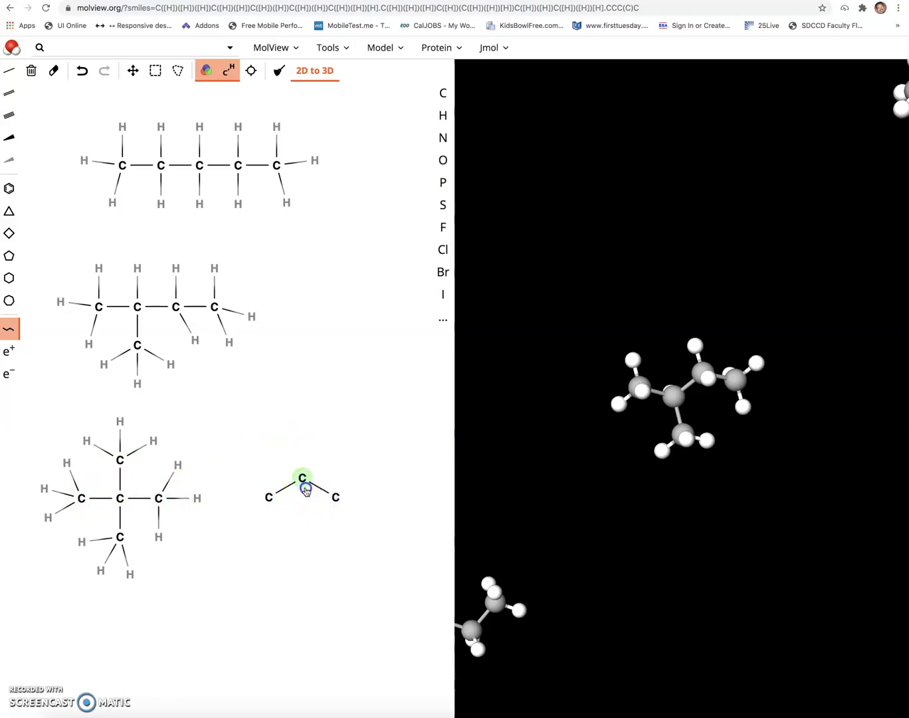
{"action": "left_click", "coordinate": [304, 520]}
{"action": "left_click", "coordinate": [301, 524]}
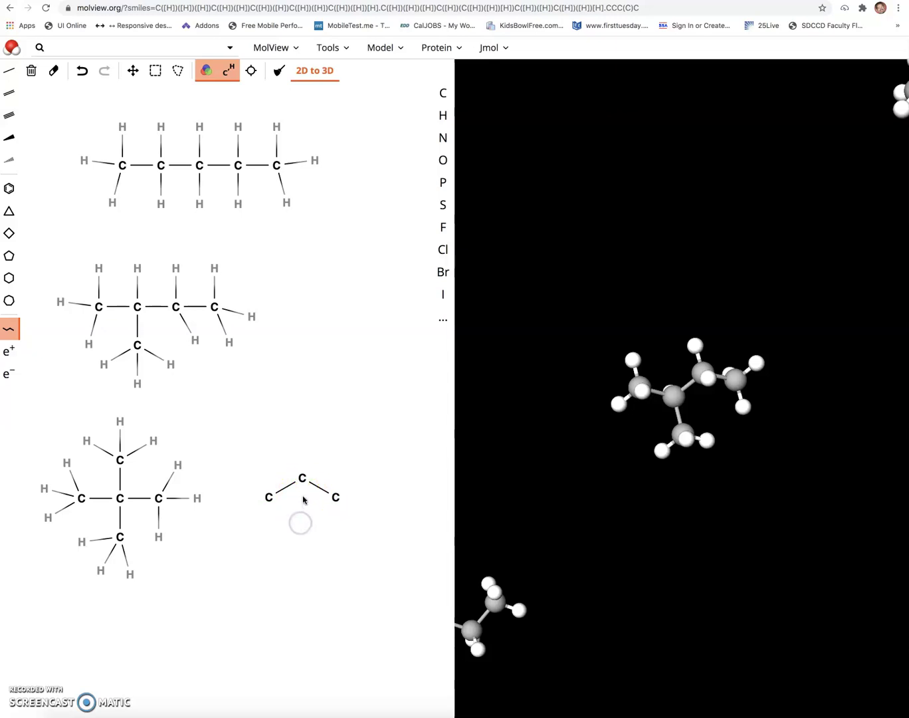
{"action": "left_click_drag", "start_coordinate": [306, 529], "coordinate": [314, 563]}
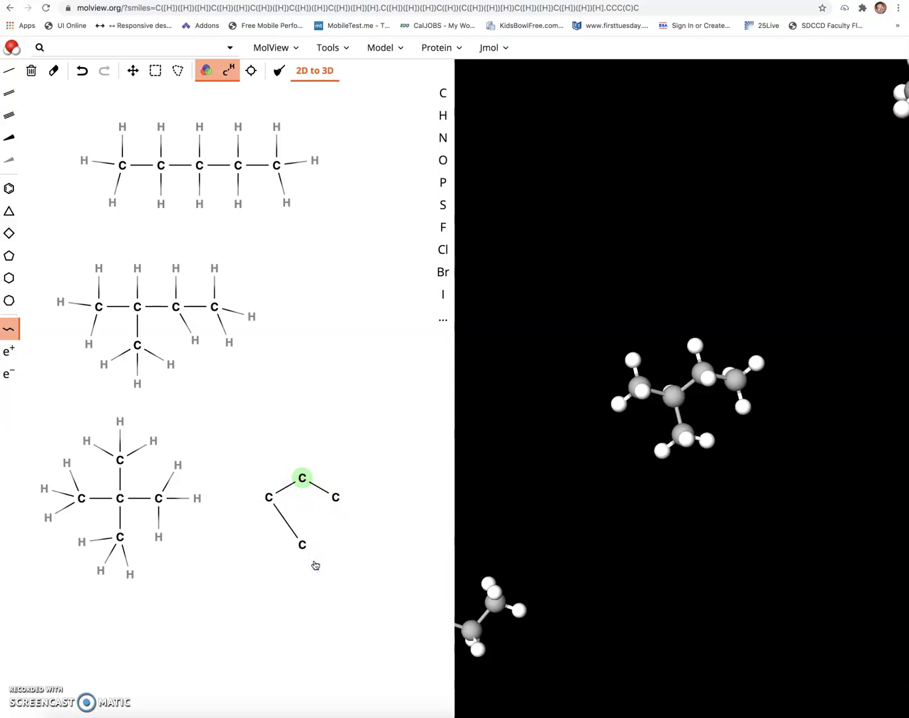
{"action": "left_click", "coordinate": [51, 73]}
{"action": "left_click", "coordinate": [269, 497]}
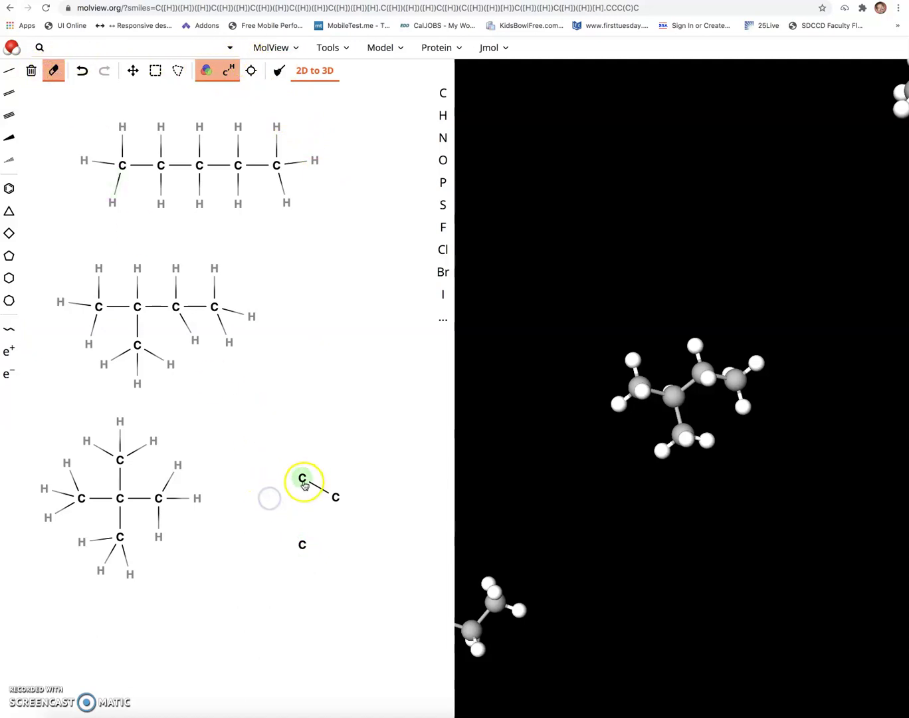
{"action": "left_click", "coordinate": [302, 480]}
{"action": "left_click", "coordinate": [336, 497]}
{"action": "left_click", "coordinate": [303, 544]}
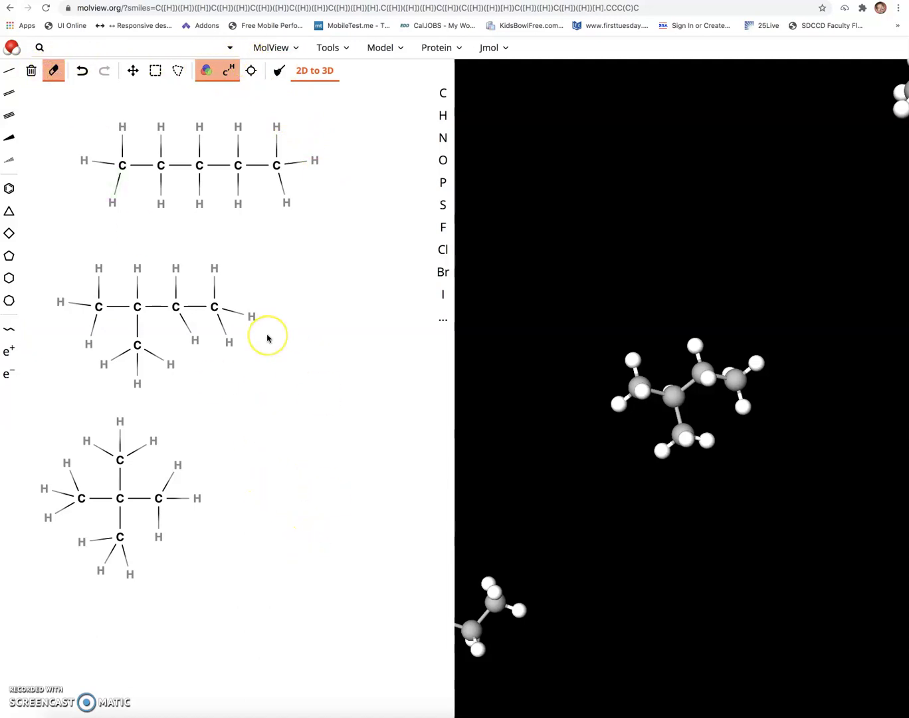
- Draw a four-carbon zigzag chain with one carbon branching up from its second carbon
{"action": "left_click", "coordinate": [8, 329]}
{"action": "left_click", "coordinate": [221, 443]}
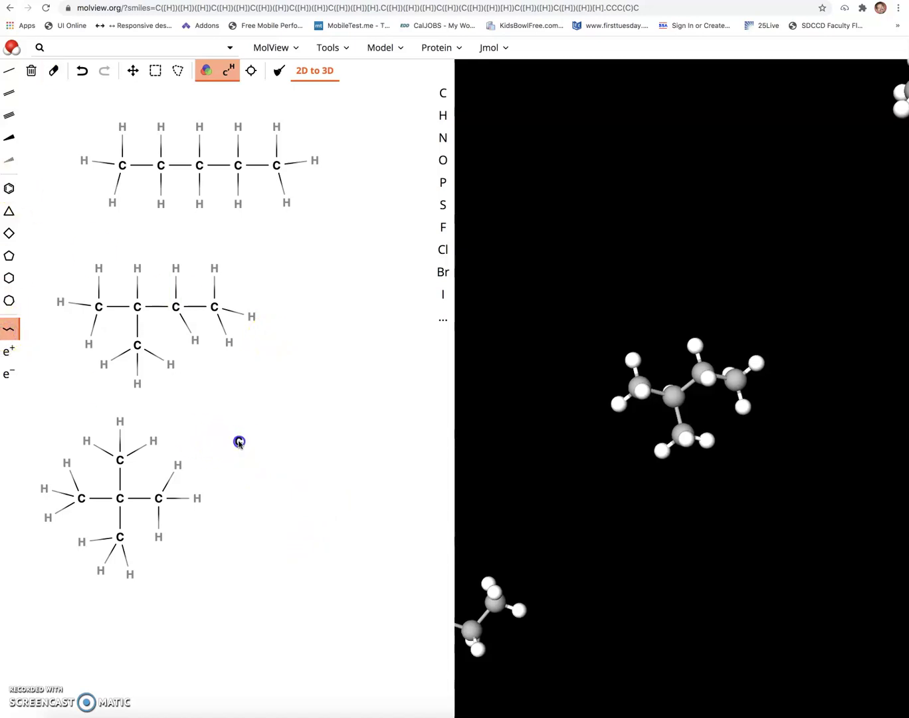
{"action": "left_click_drag", "start_coordinate": [240, 440], "coordinate": [362, 460]}
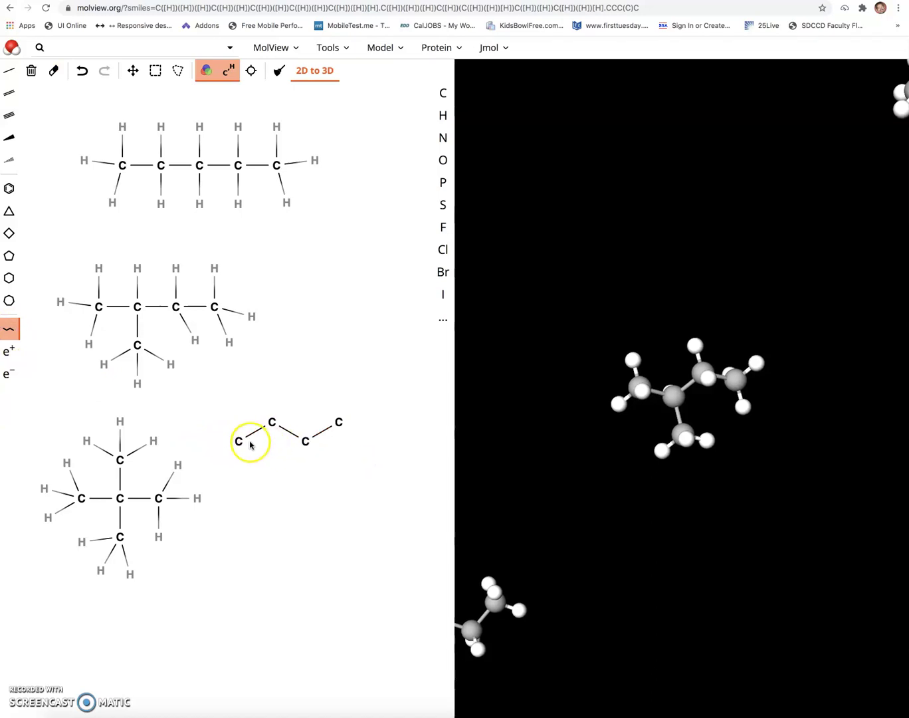
{"action": "left_click_drag", "start_coordinate": [273, 421], "coordinate": [276, 383]}
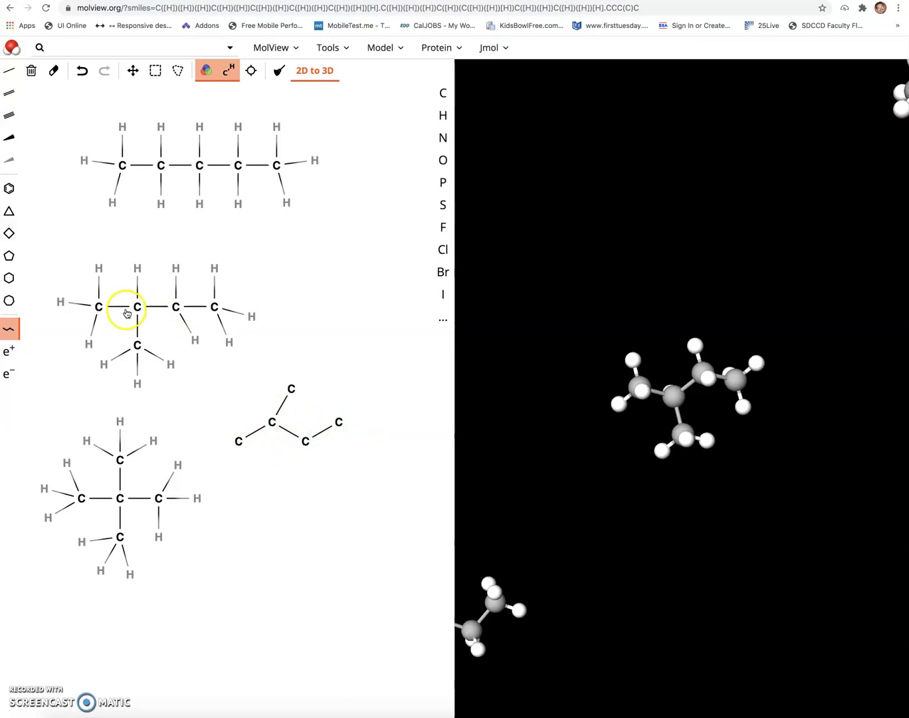